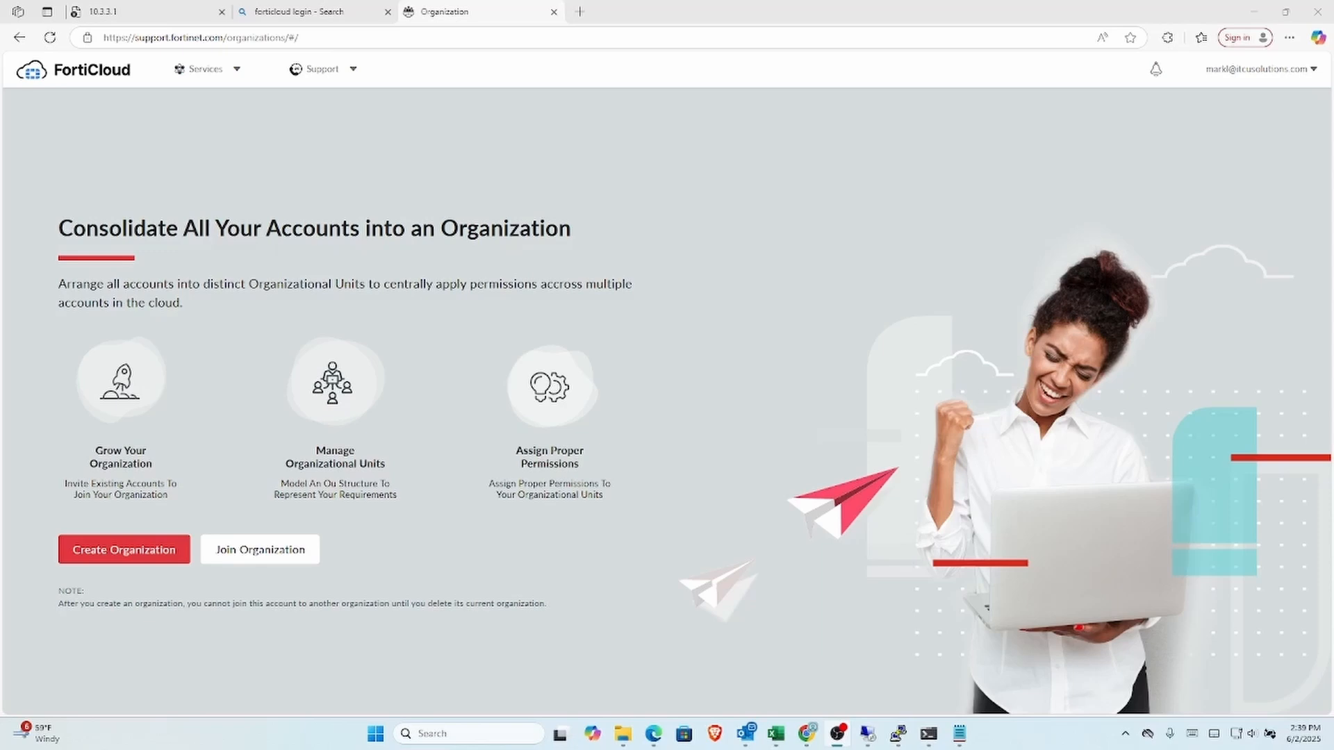
# Step: Go to Asset Management's Product List and open the FortiAnalyzer VM S-Series product details
pyautogui.click(216, 71)
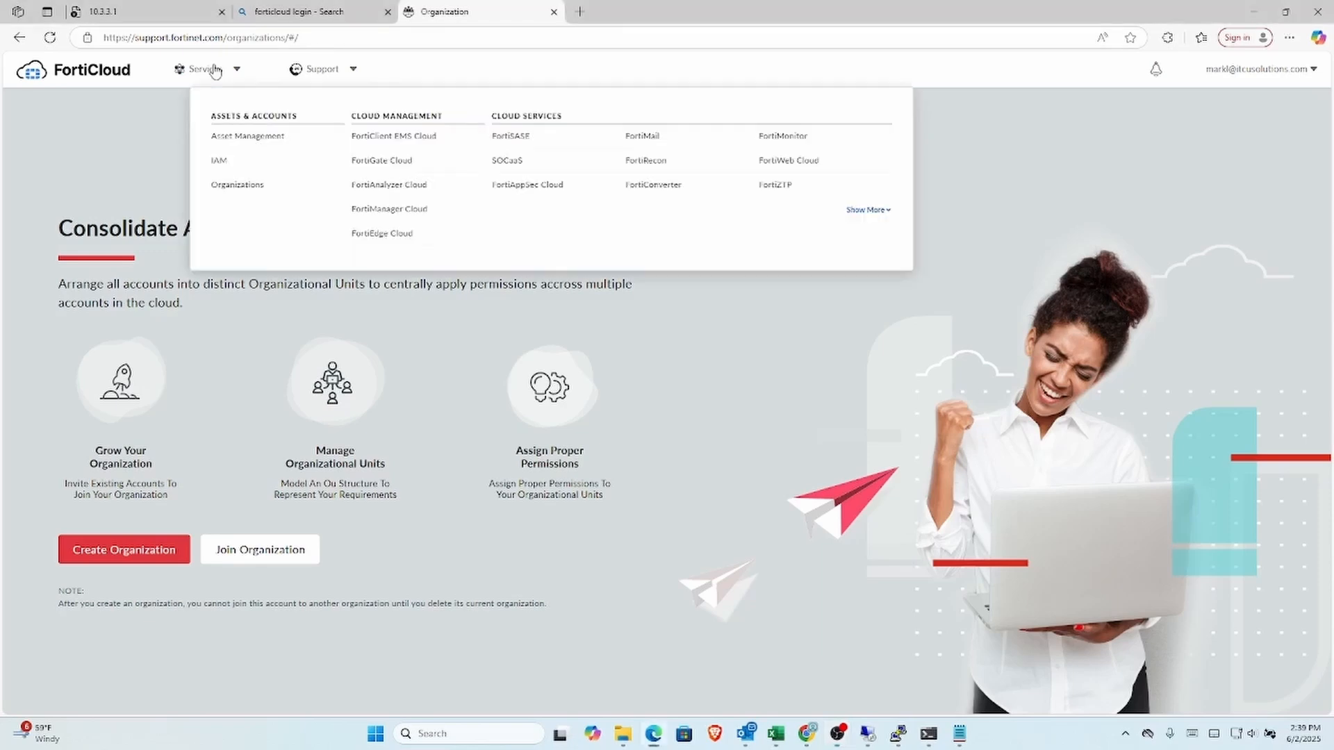
pyautogui.click(255, 135)
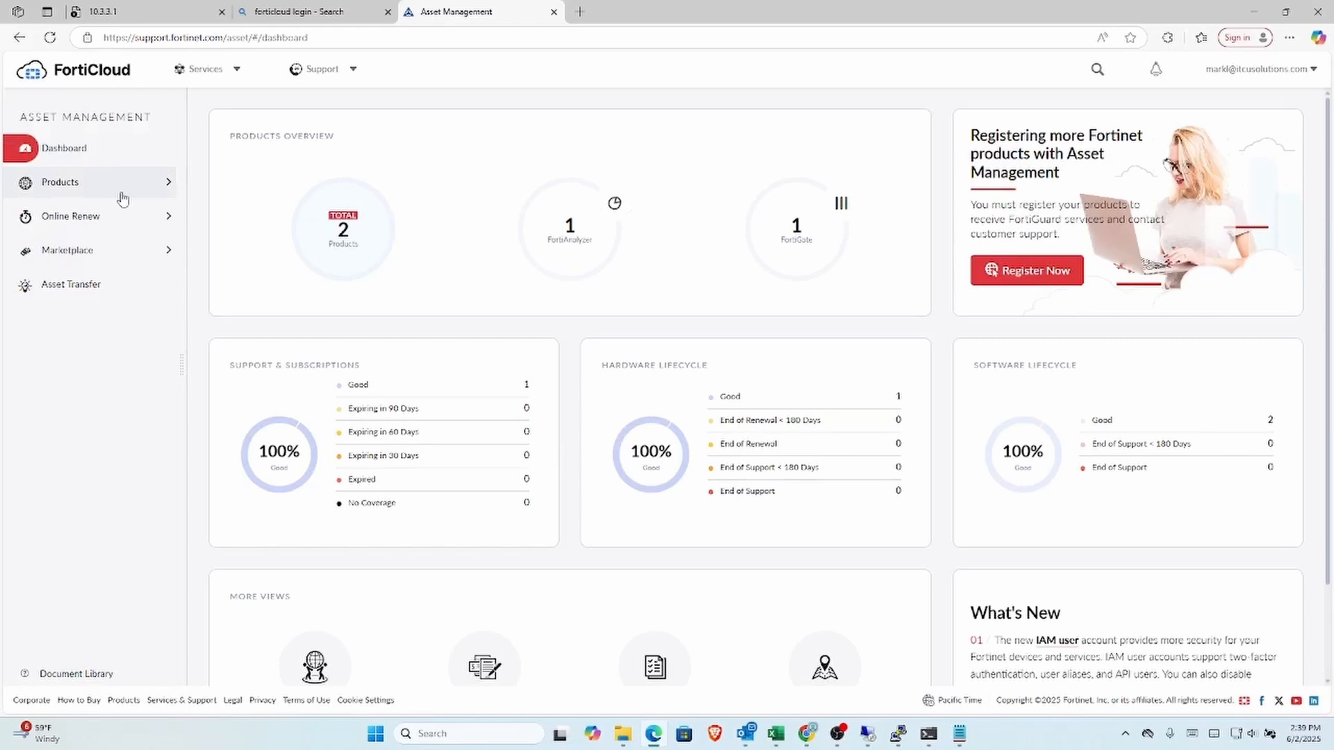
pyautogui.click(161, 185)
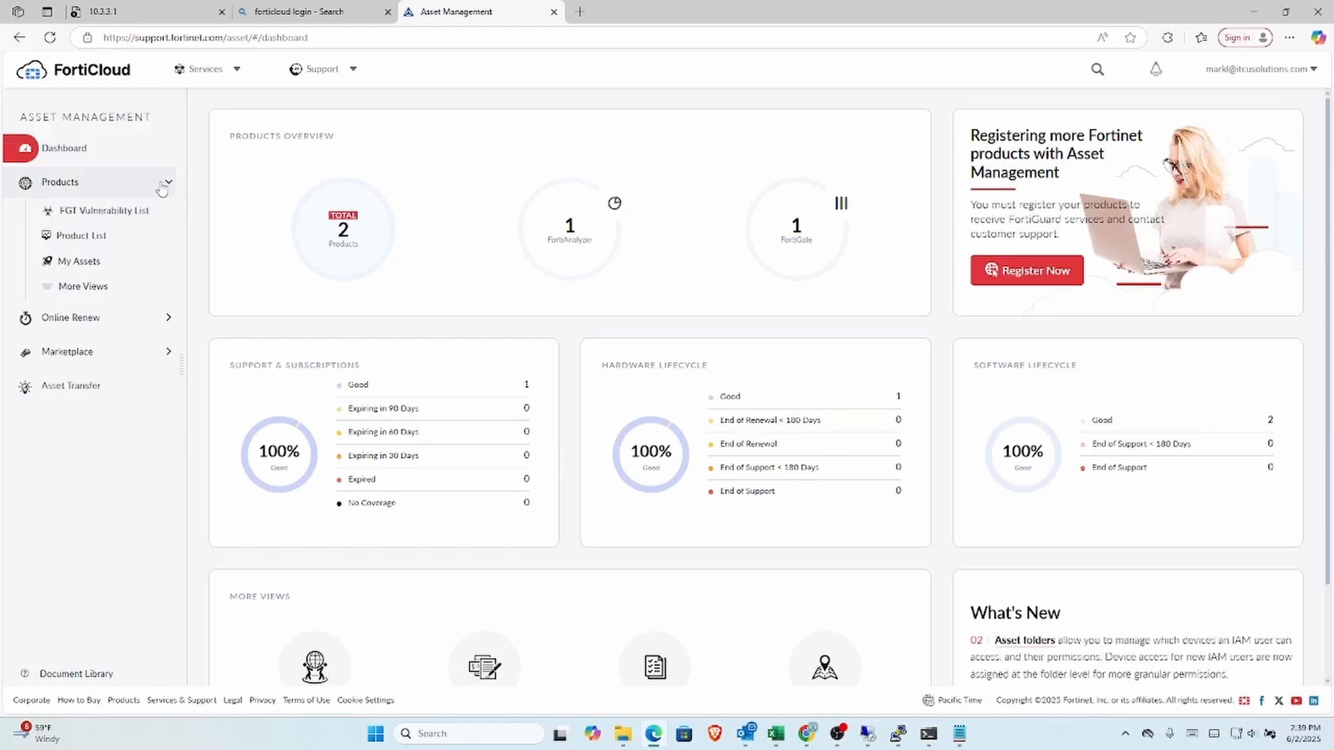
pyautogui.click(100, 239)
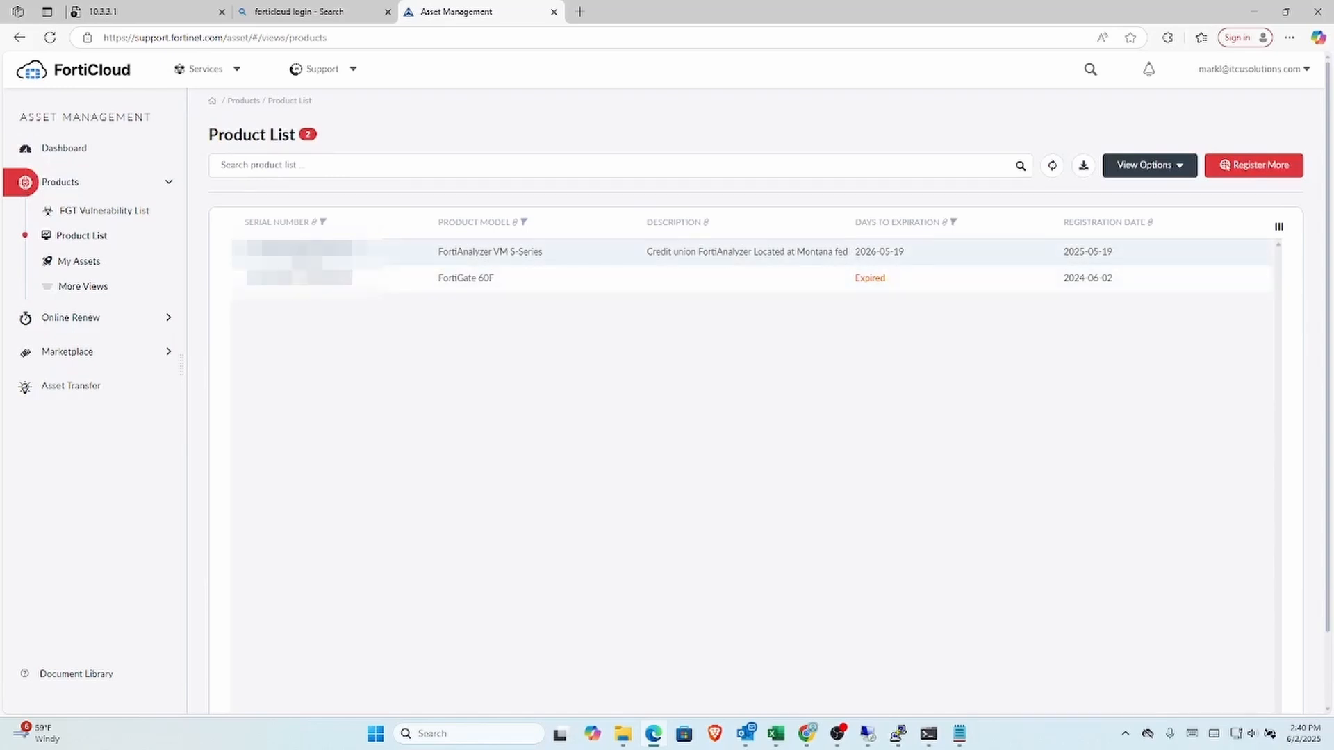
pyautogui.click(305, 252)
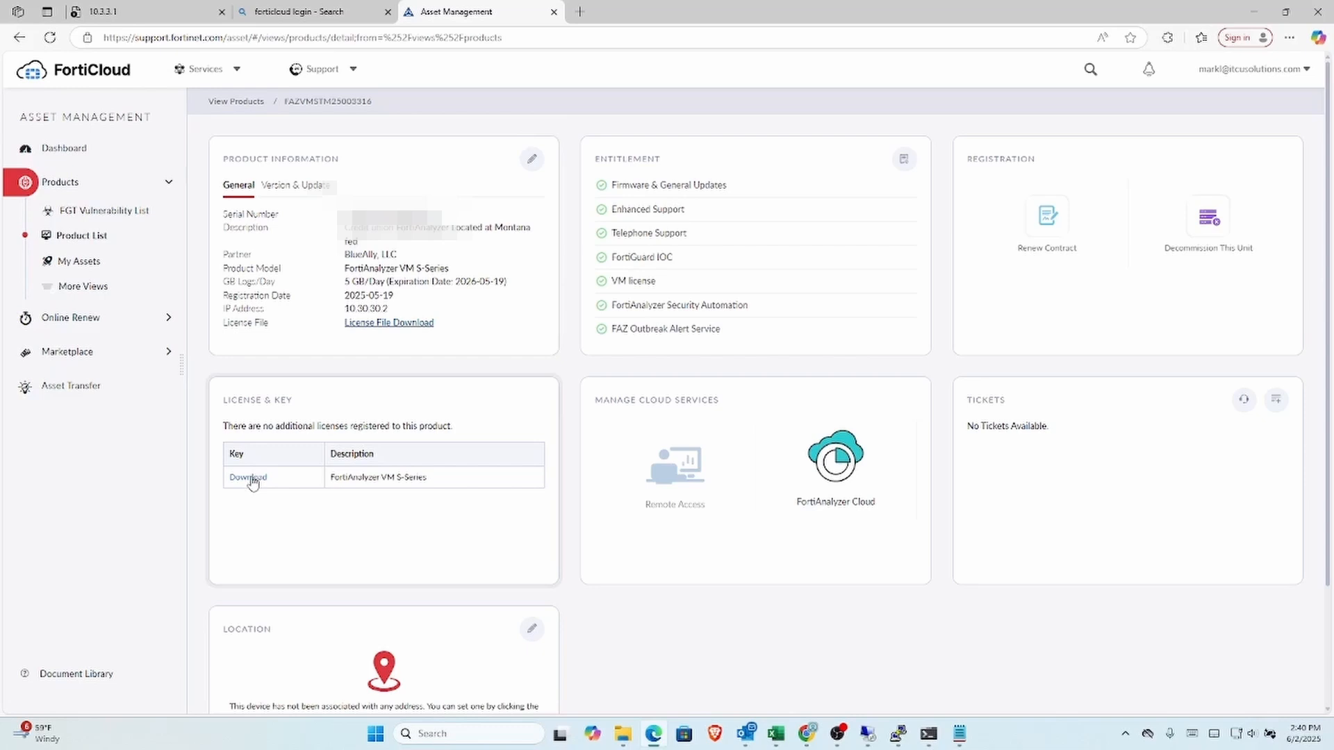
# Step: Download the FortiAnalyzer VM licence key file, then go to Support > Downloads > VM Images
pyautogui.click(253, 482)
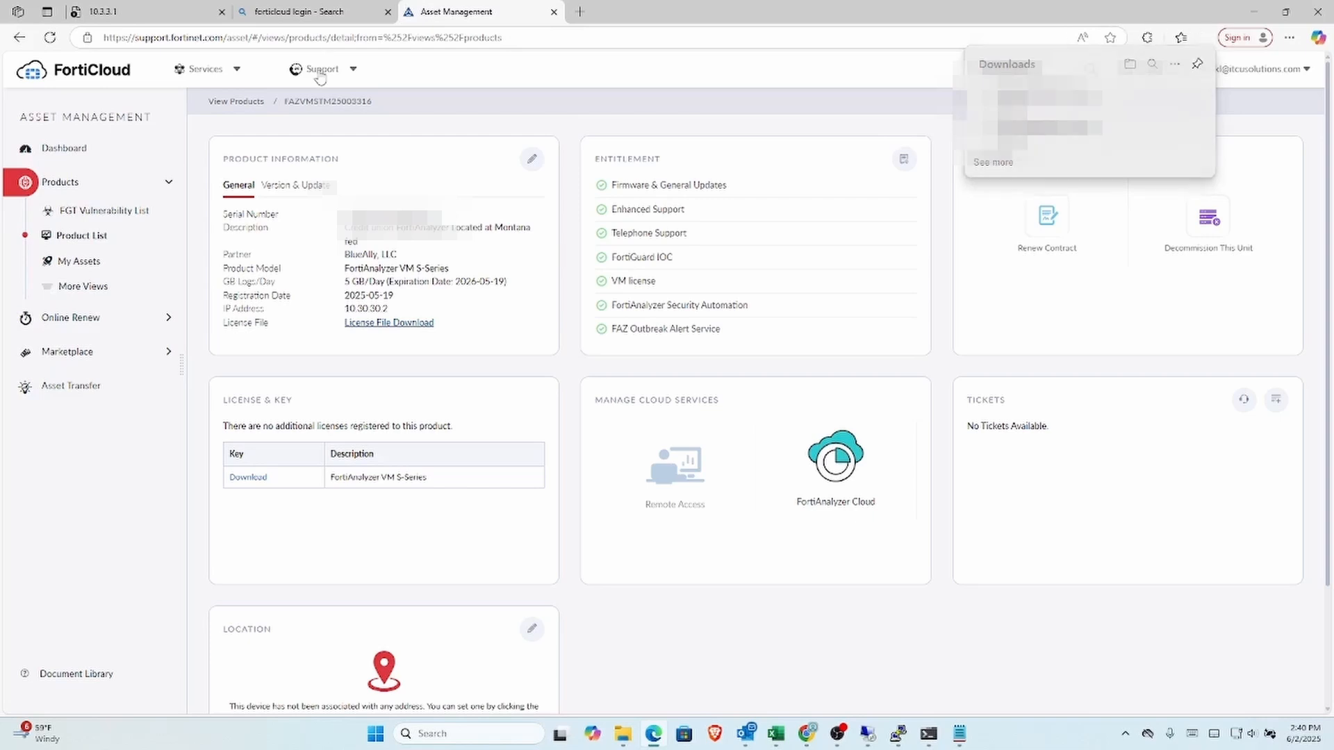
pyautogui.click(319, 74)
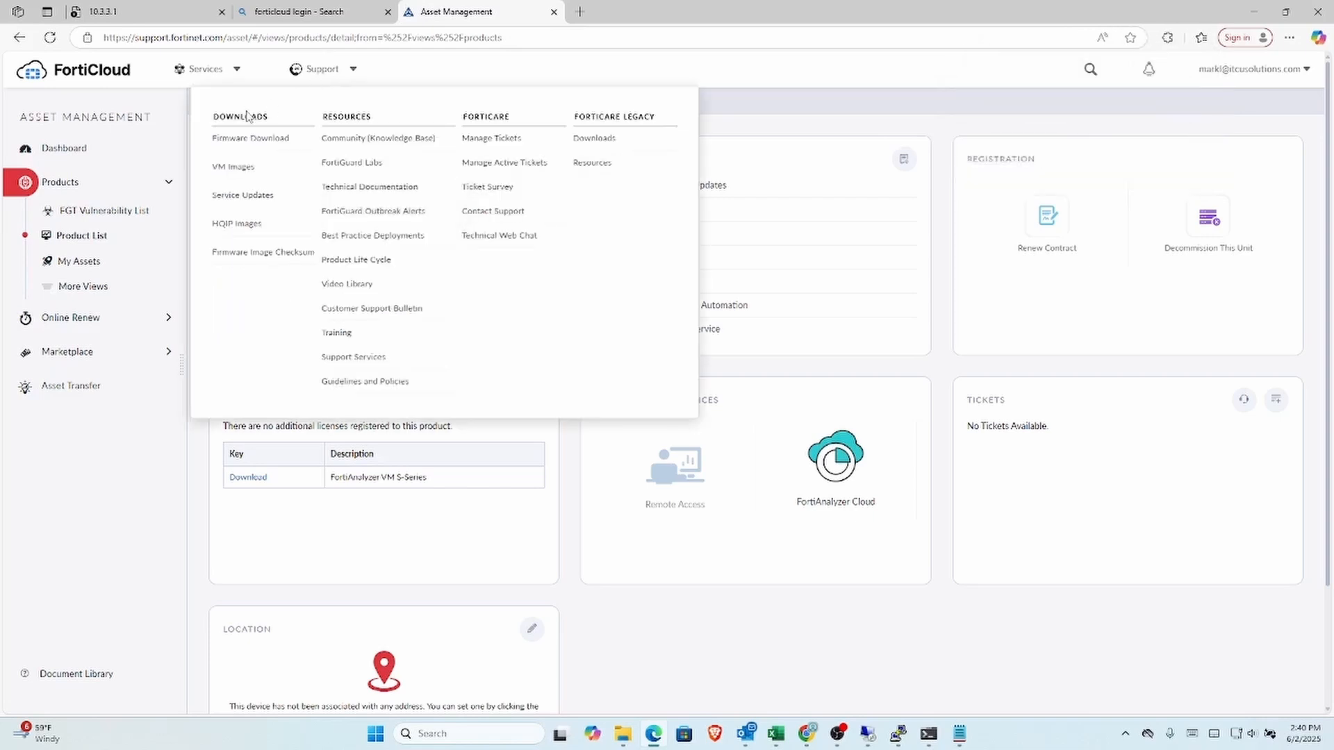
pyautogui.click(246, 154)
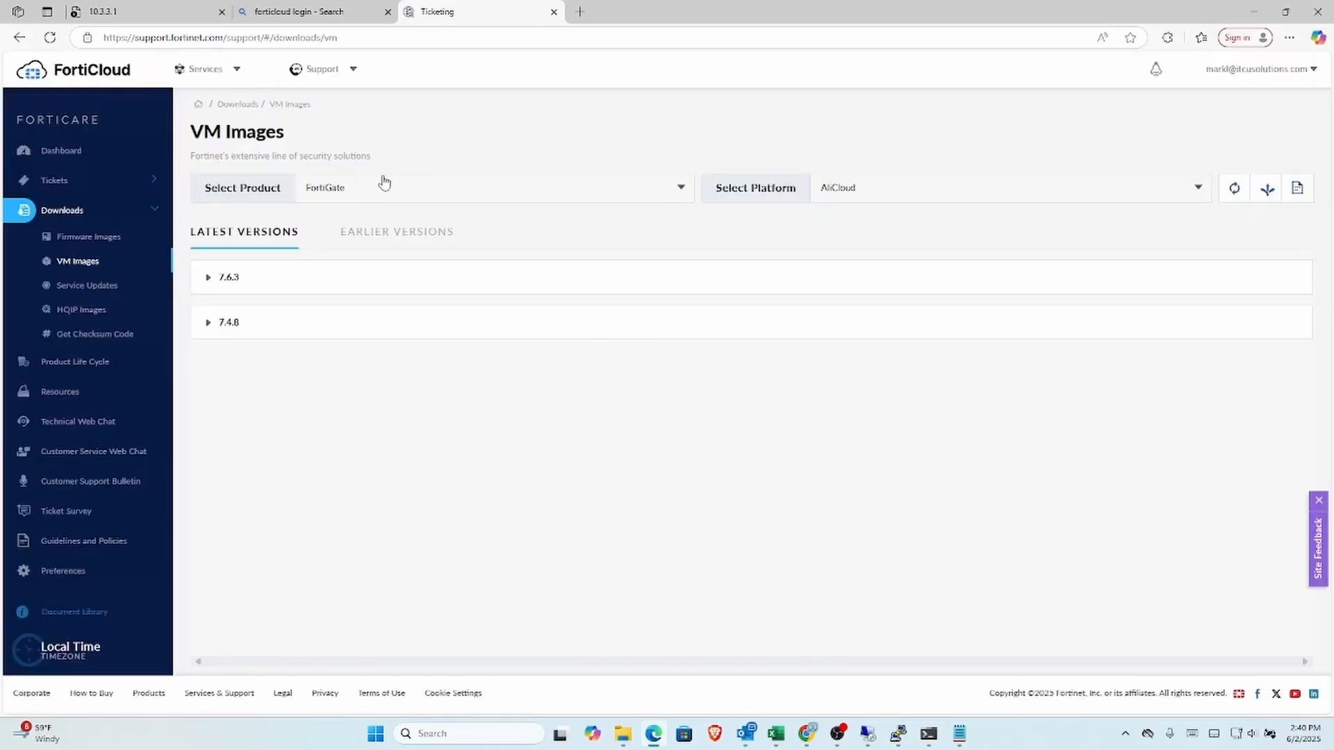
# Step: Filter VM images to FortiAnalyzer on VMWare ESXi and download the 7.6.3 new-deployment .ovf.zip
pyautogui.click(681, 193)
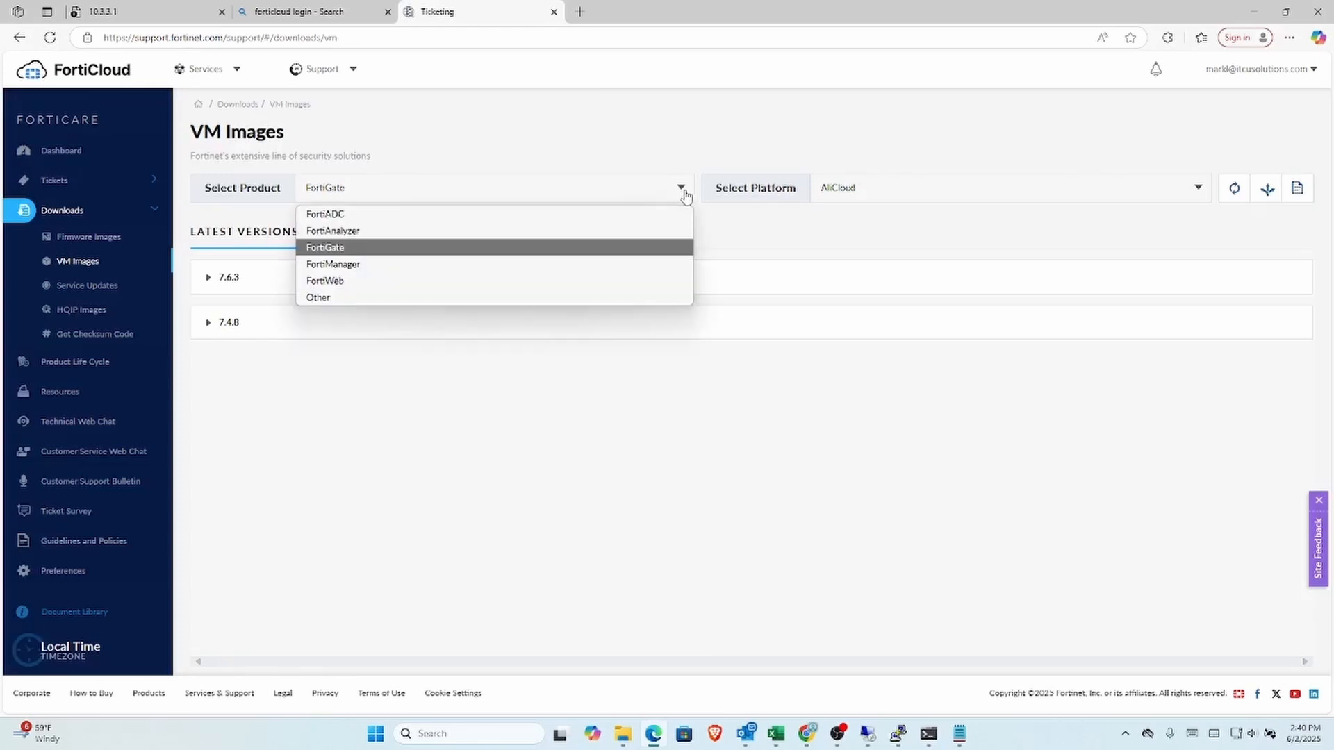
pyautogui.click(634, 232)
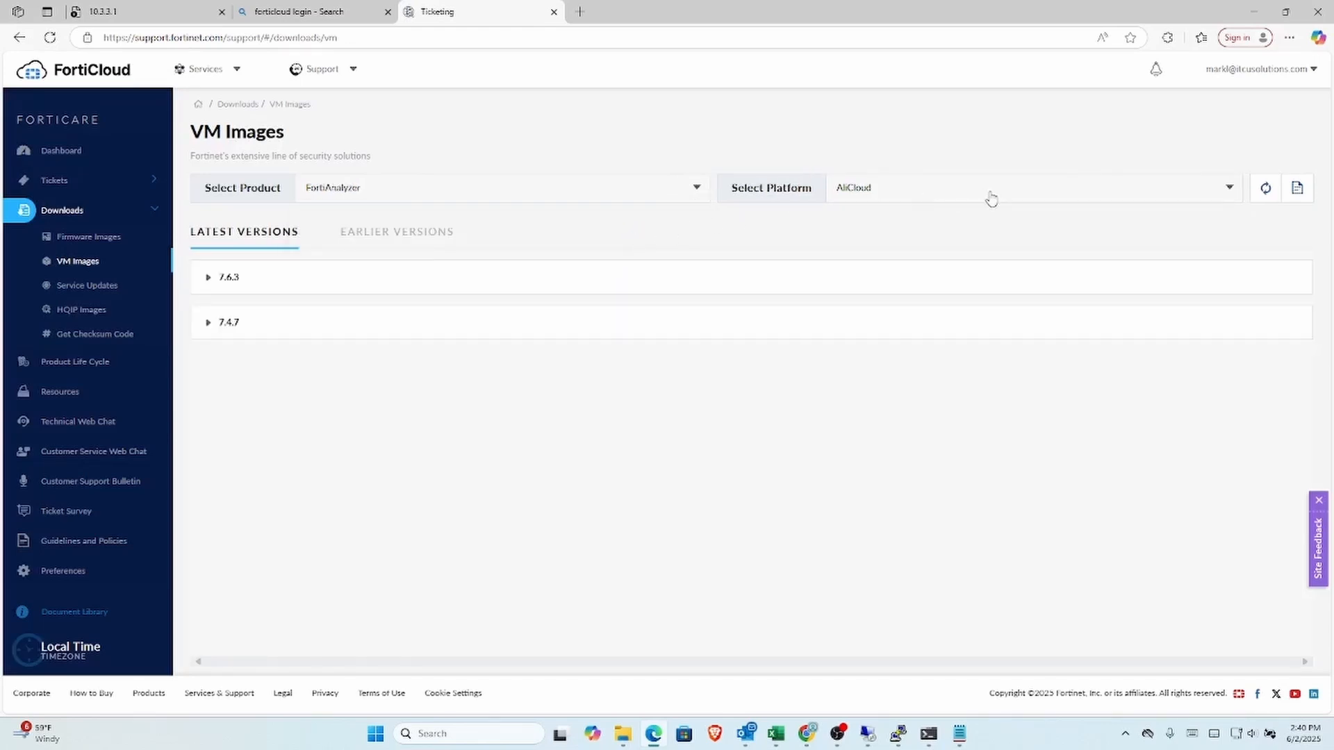
pyautogui.click(1228, 190)
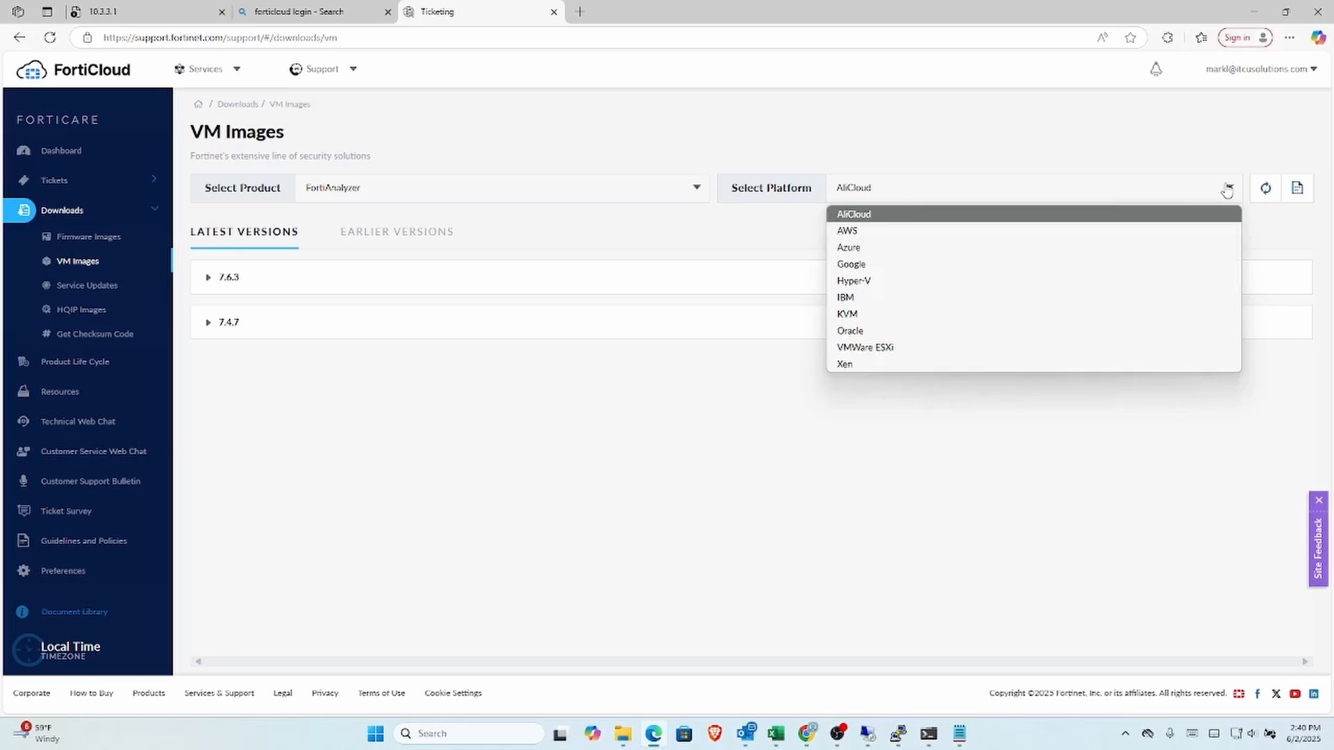
pyautogui.click(1092, 348)
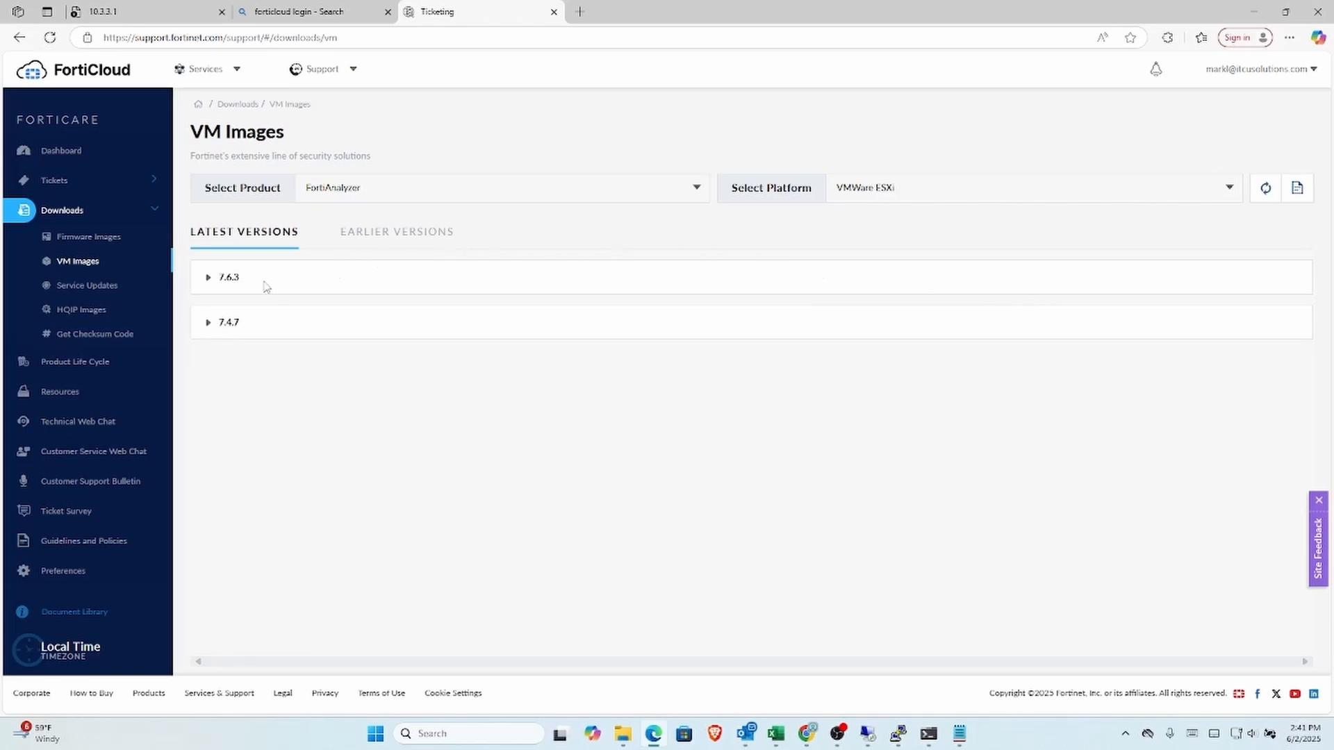
pyautogui.click(230, 290)
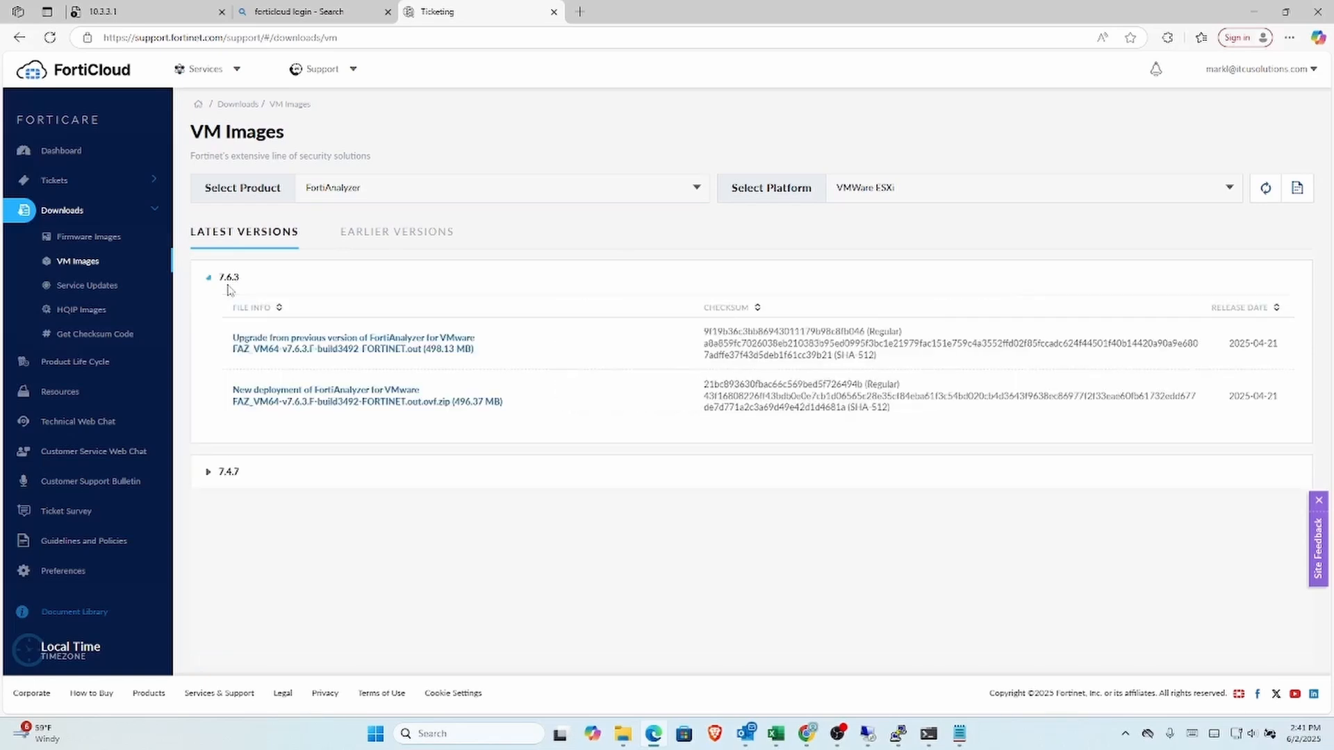
pyautogui.click(316, 402)
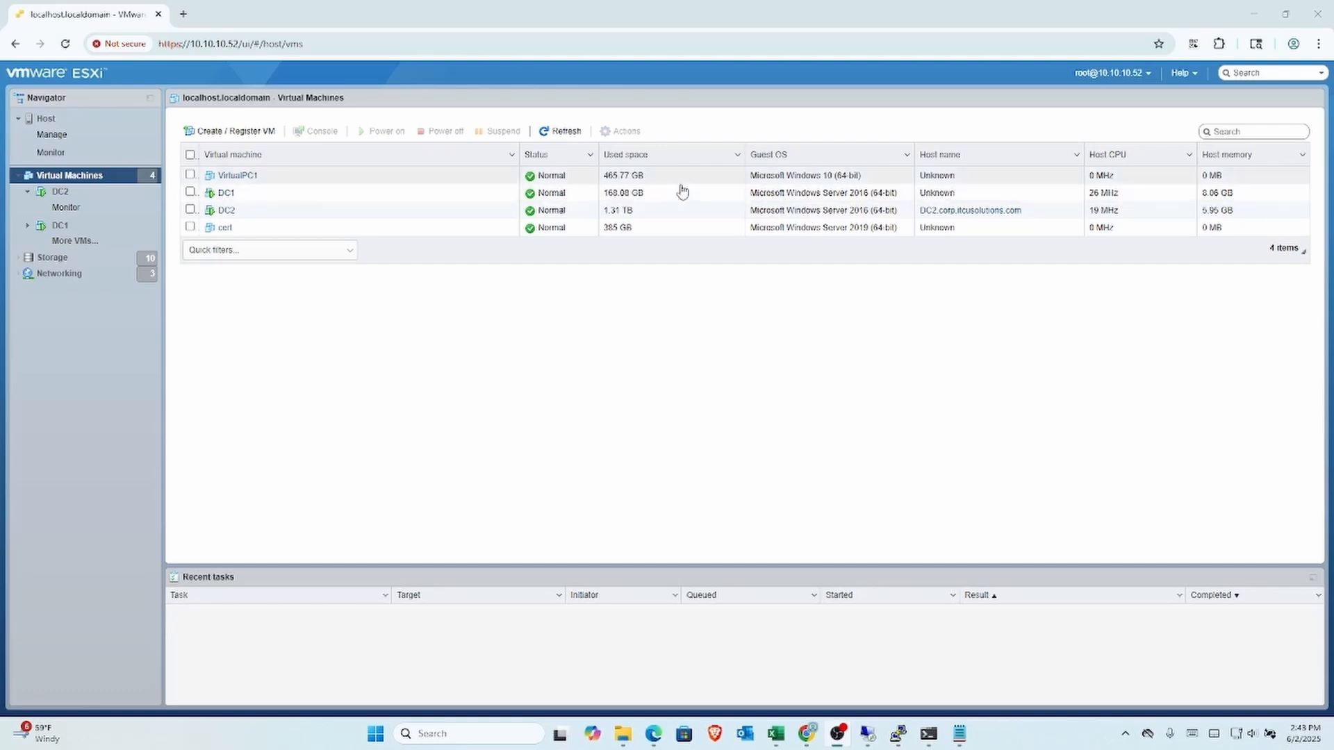
# Step: Start a new virtual machine deployed from an OVF/OVA file and name it Fortianalyzer
pyautogui.click(205, 132)
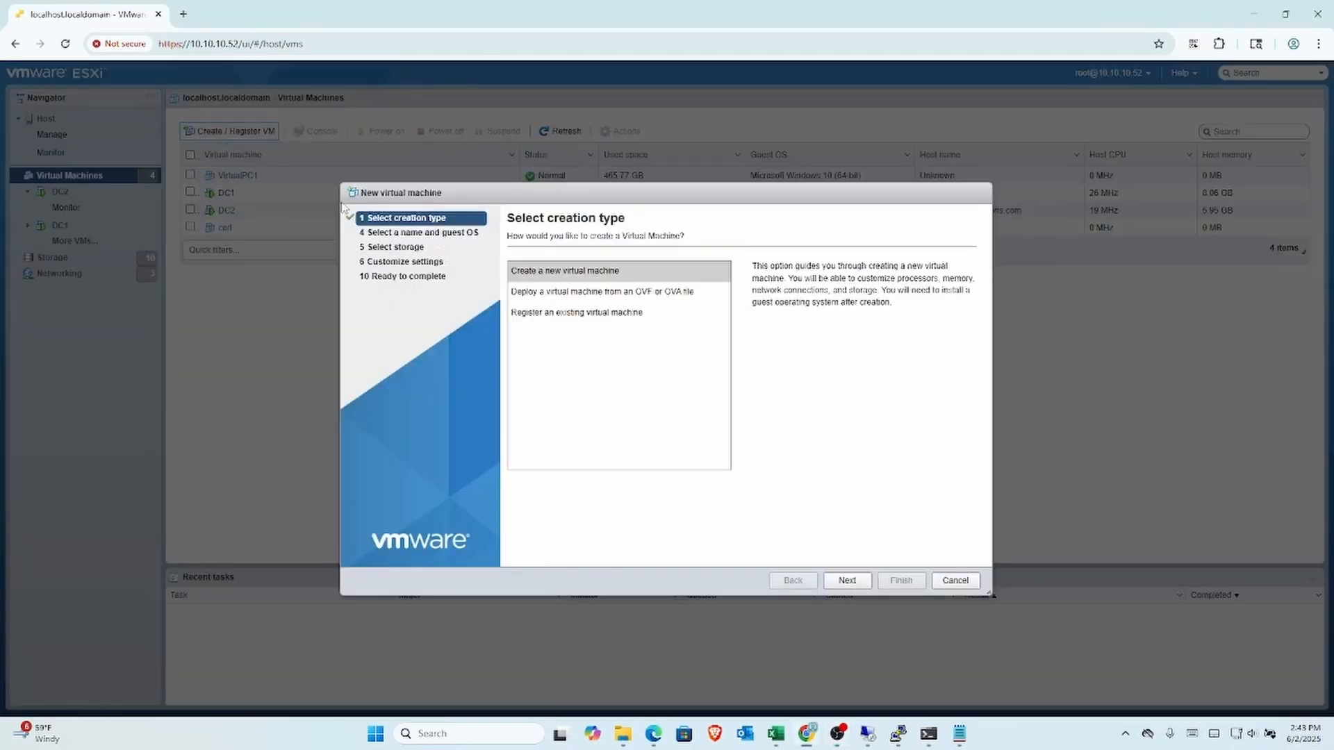
pyautogui.click(548, 294)
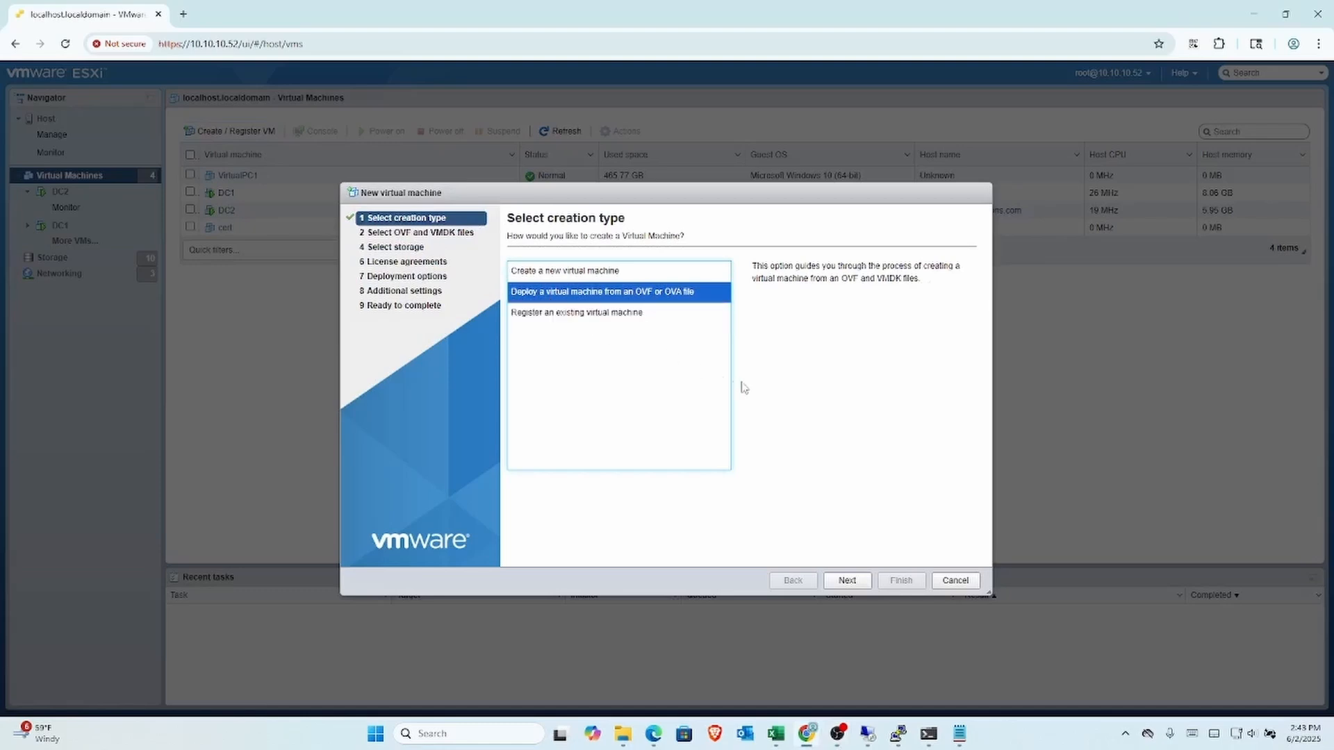
pyautogui.click(843, 581)
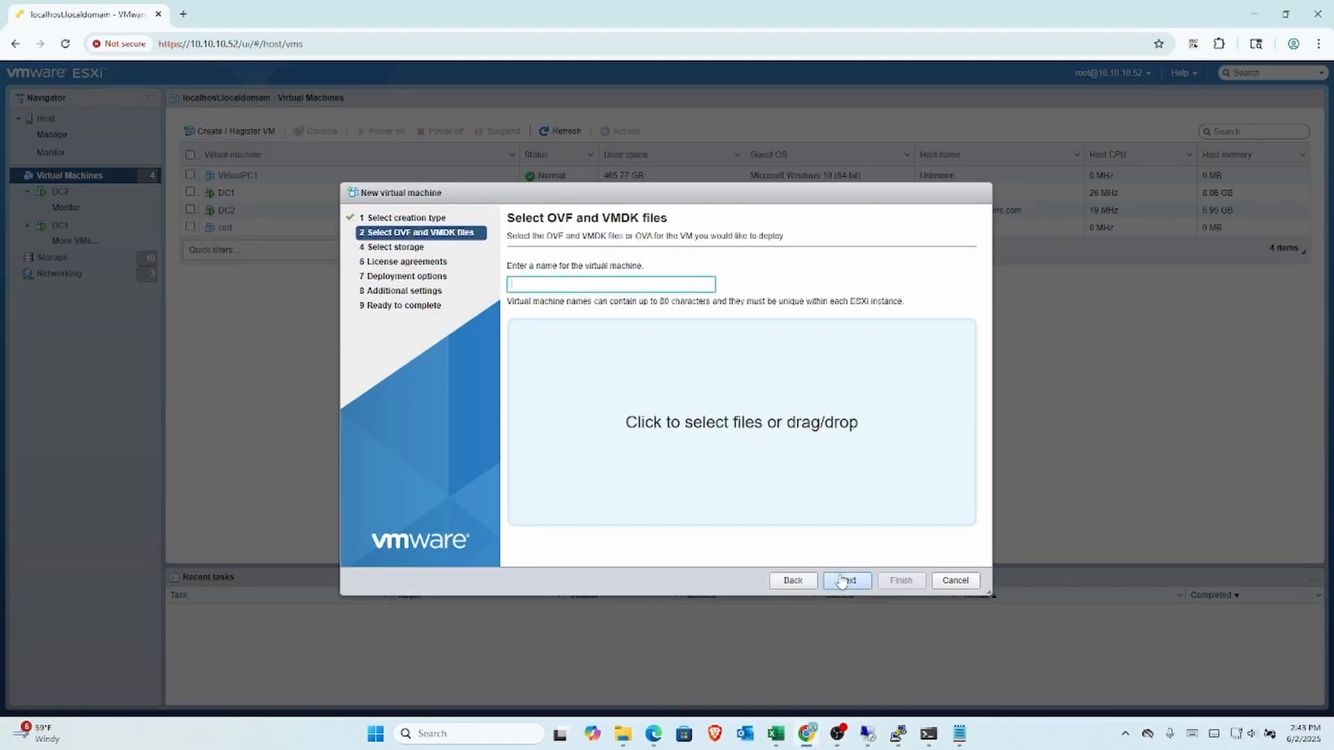
pyautogui.click(669, 283)
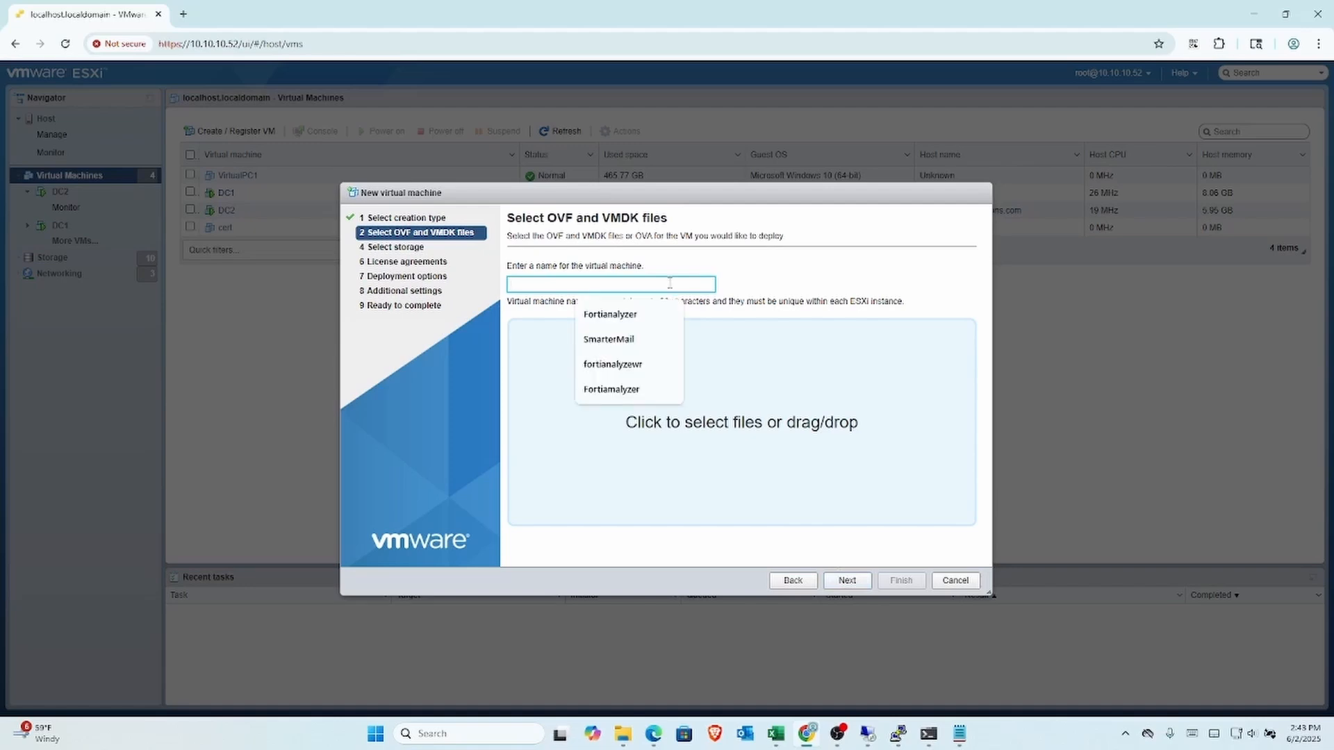
pyautogui.click(655, 318)
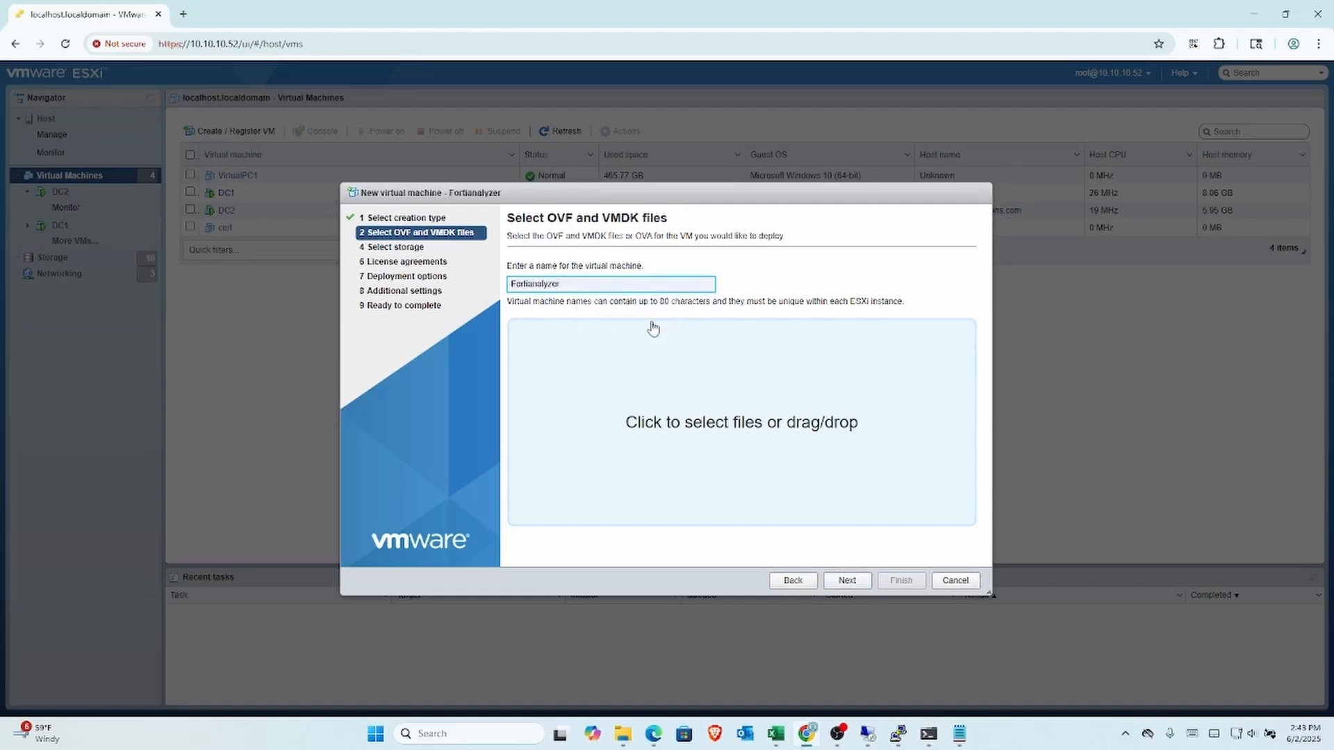
pyautogui.hotkey('ctrl', 'a')
# Step: Drag the FAZ_VM64 folder's OVF, datadrive.vmdk and faz.vmdk files into the wizard and continue
pyautogui.click(623, 735)
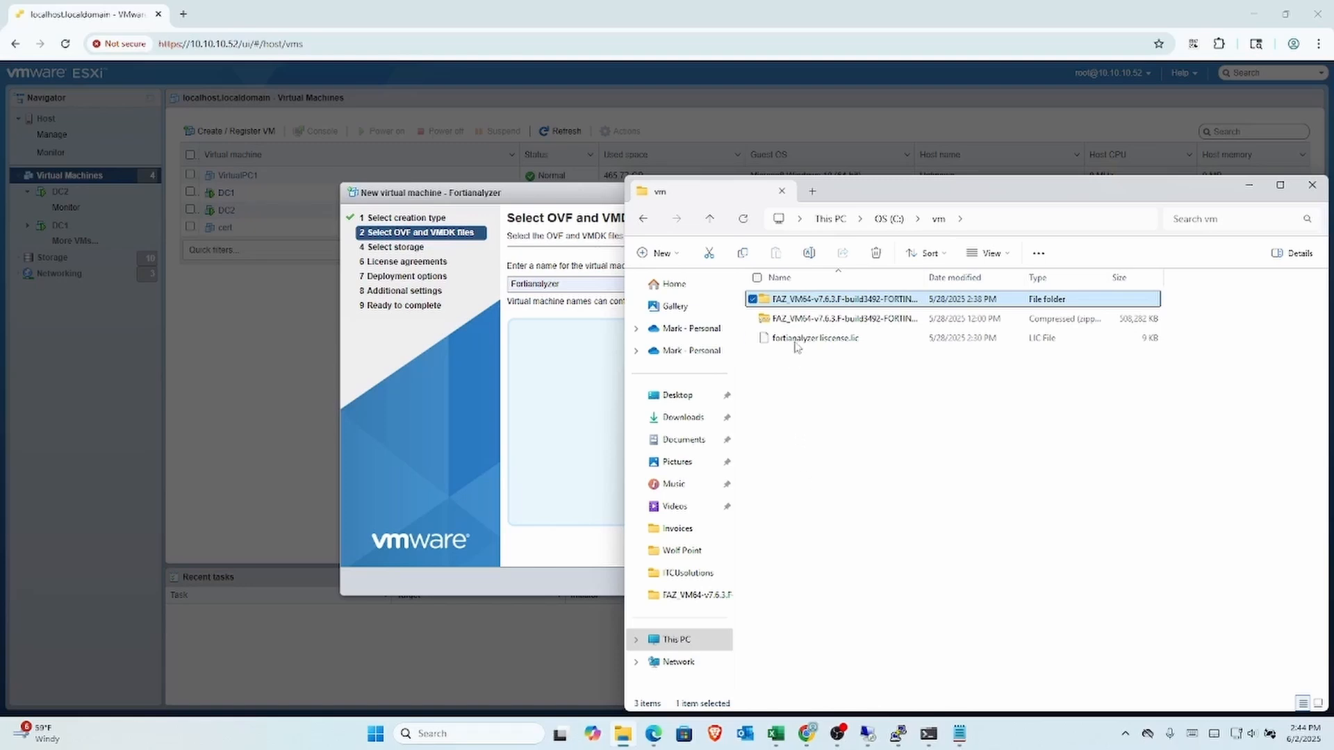
pyautogui.moveTo(792, 300); pyautogui.dragTo(537, 373)
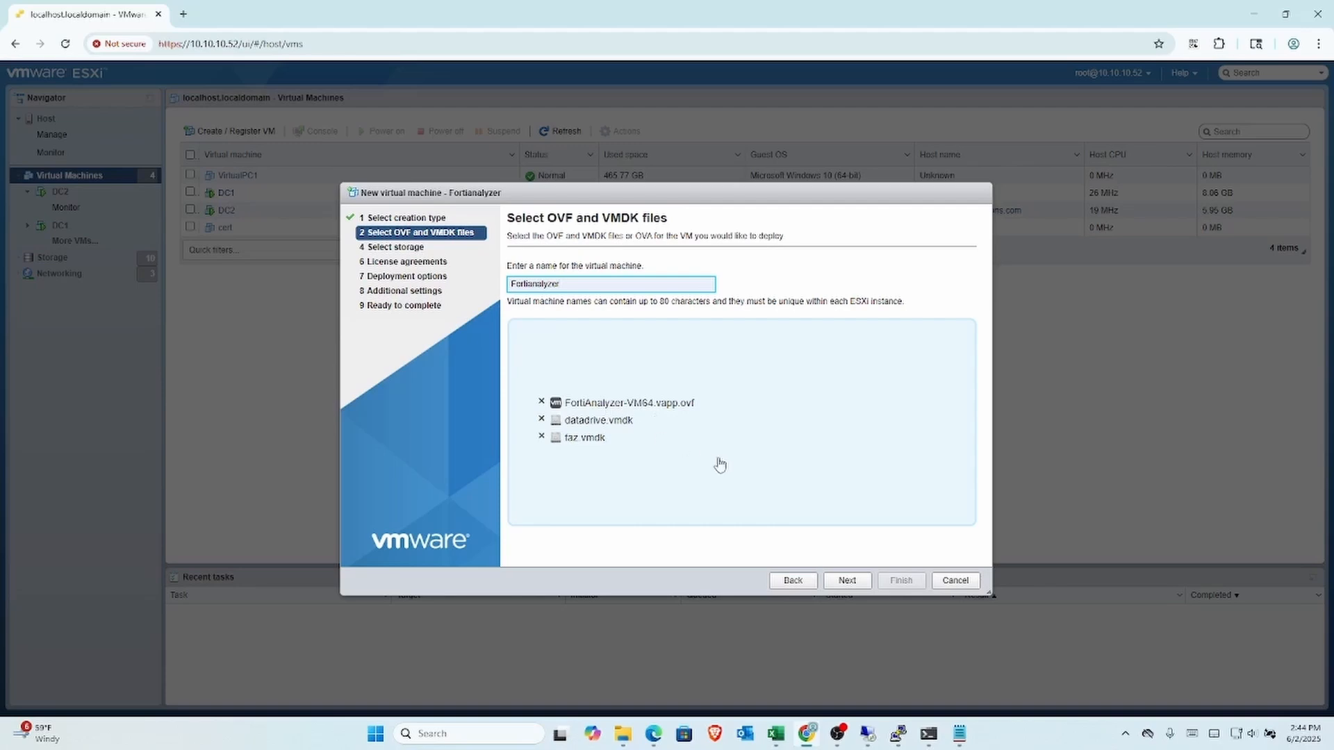
pyautogui.click(846, 584)
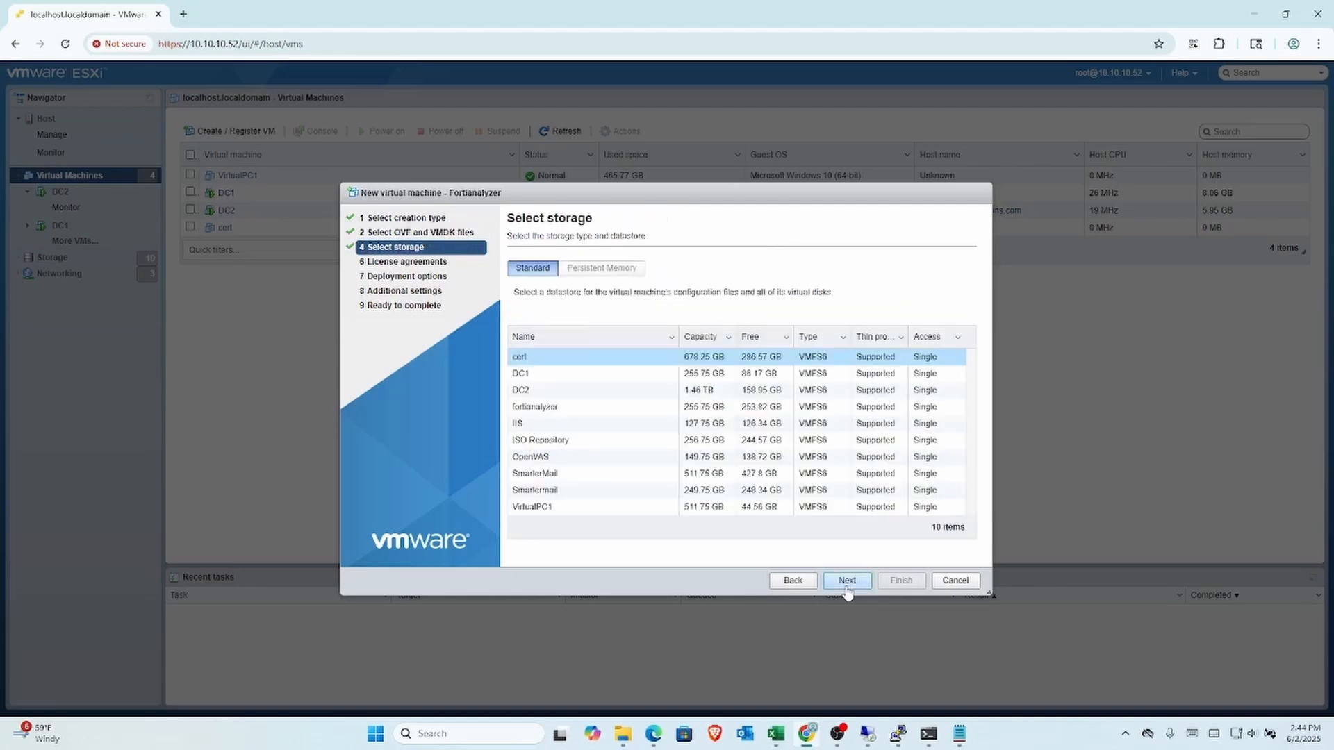
# Step: Store the VM on the fortianalyzer datastore and accept the FortiAnalyzer licence agreement
pyautogui.click(654, 410)
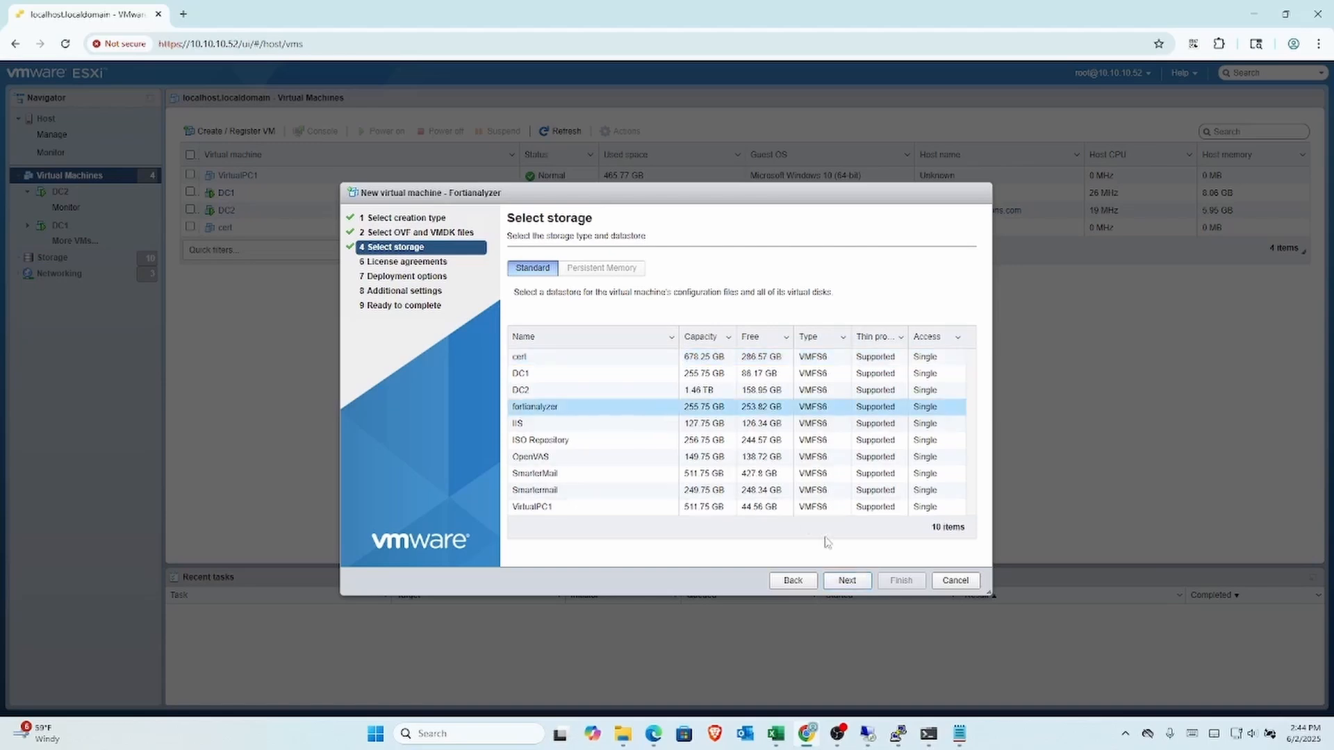
pyautogui.click(836, 579)
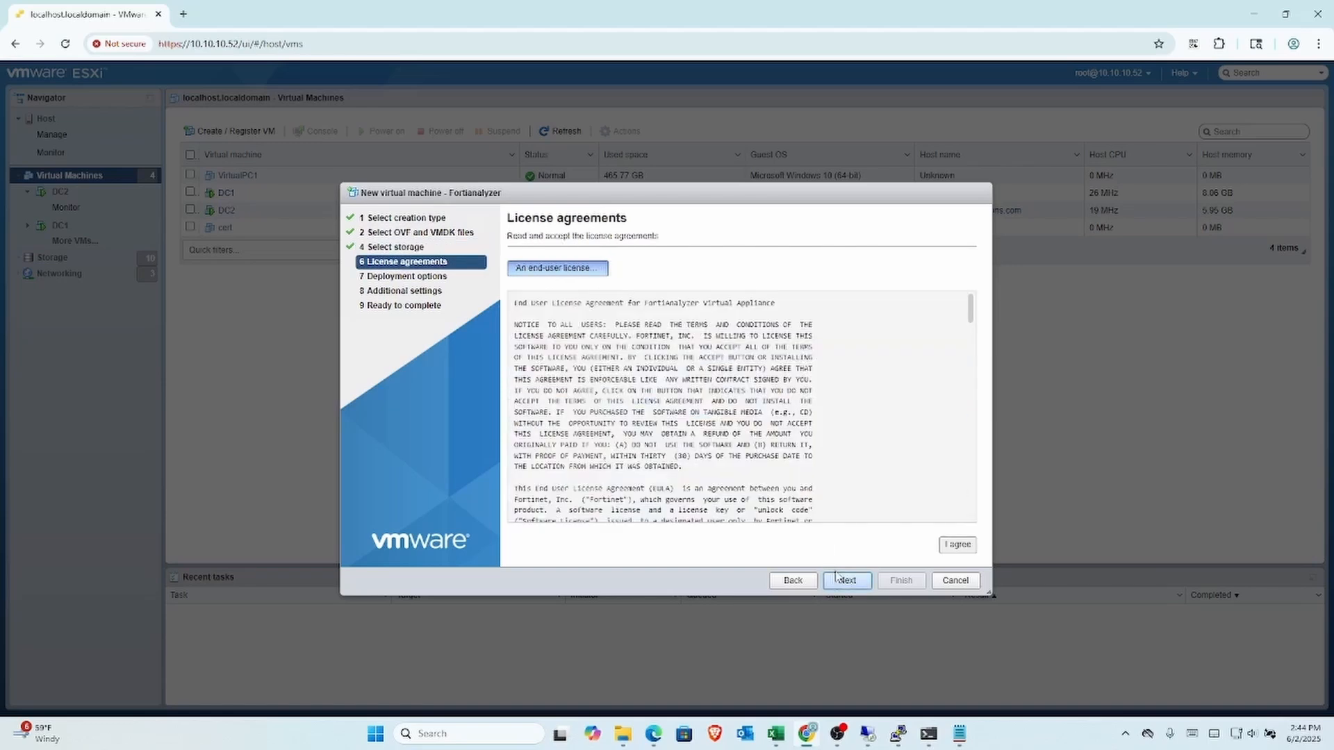
pyautogui.click(958, 548)
pyautogui.click(860, 582)
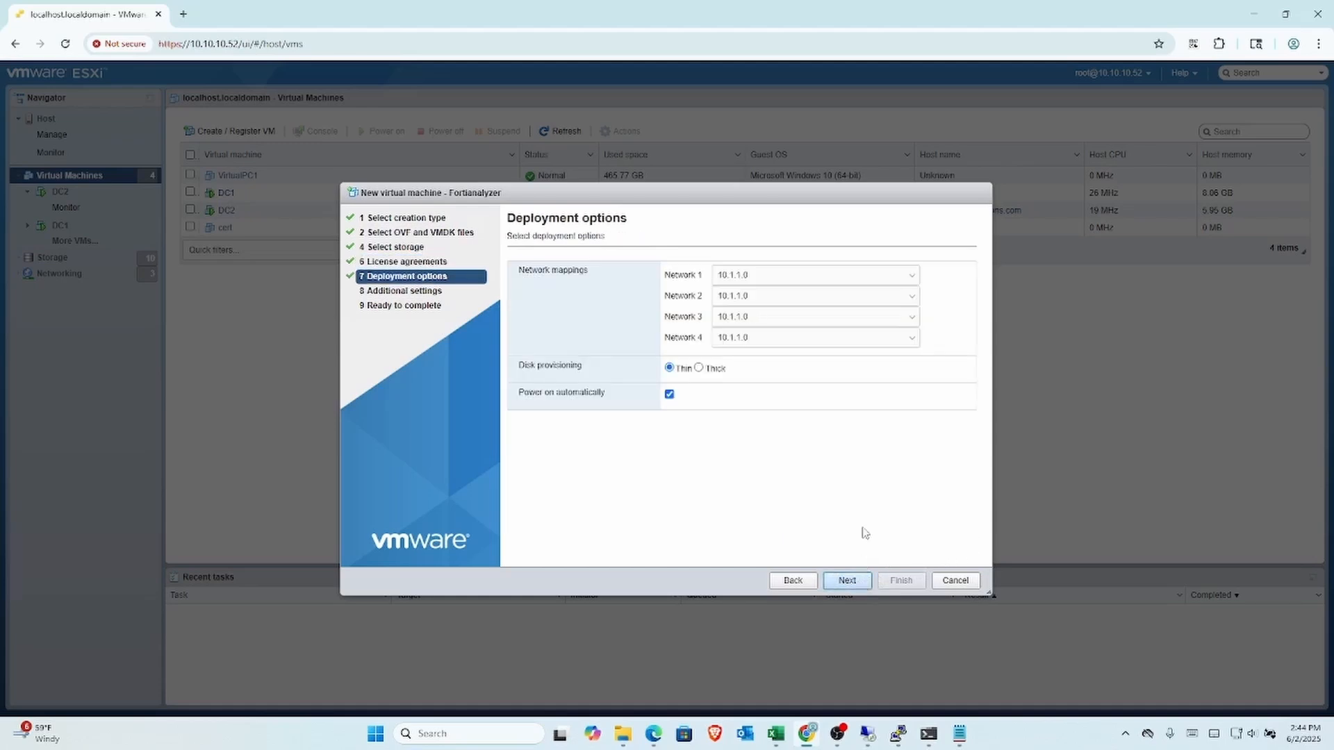
# Step: Map Network 1 to 10.2.2.0 and expand the FortiAnalyzer additional settings
pyautogui.click(907, 278)
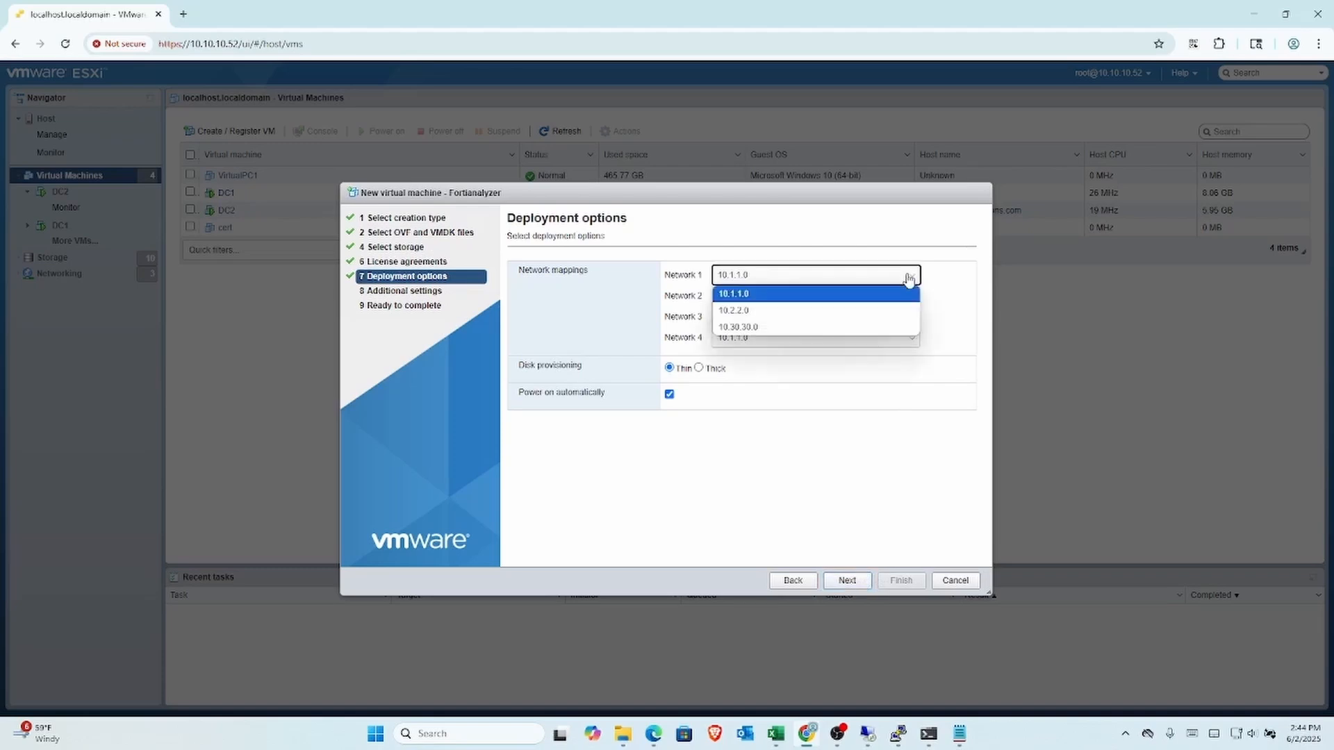
pyautogui.click(893, 316)
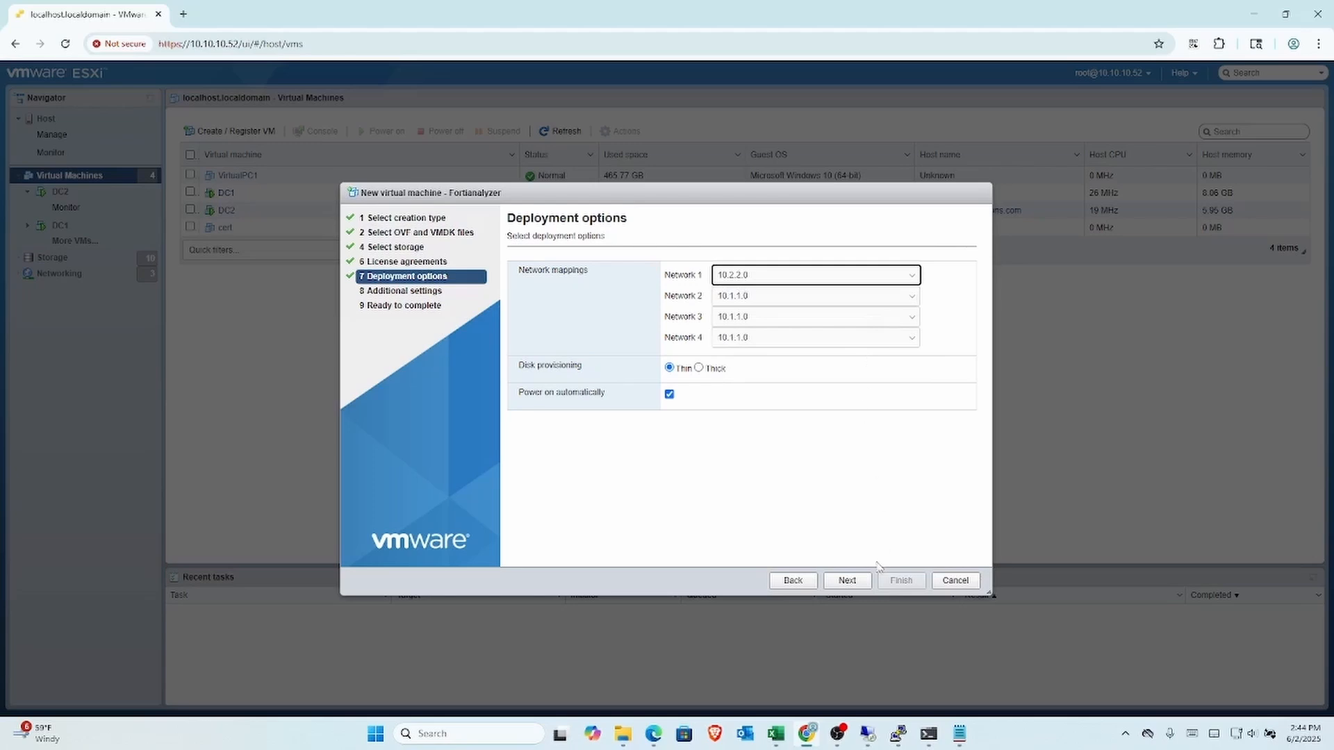
pyautogui.click(856, 583)
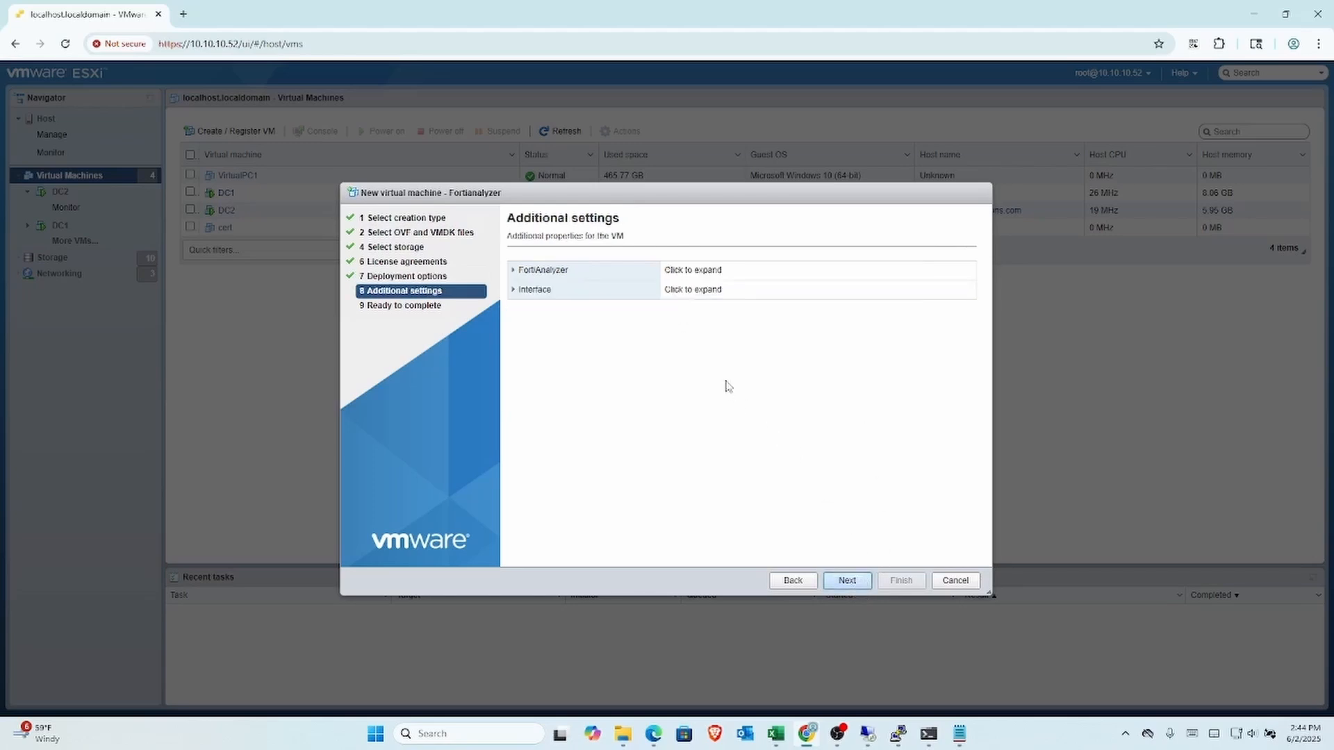
pyautogui.click(596, 276)
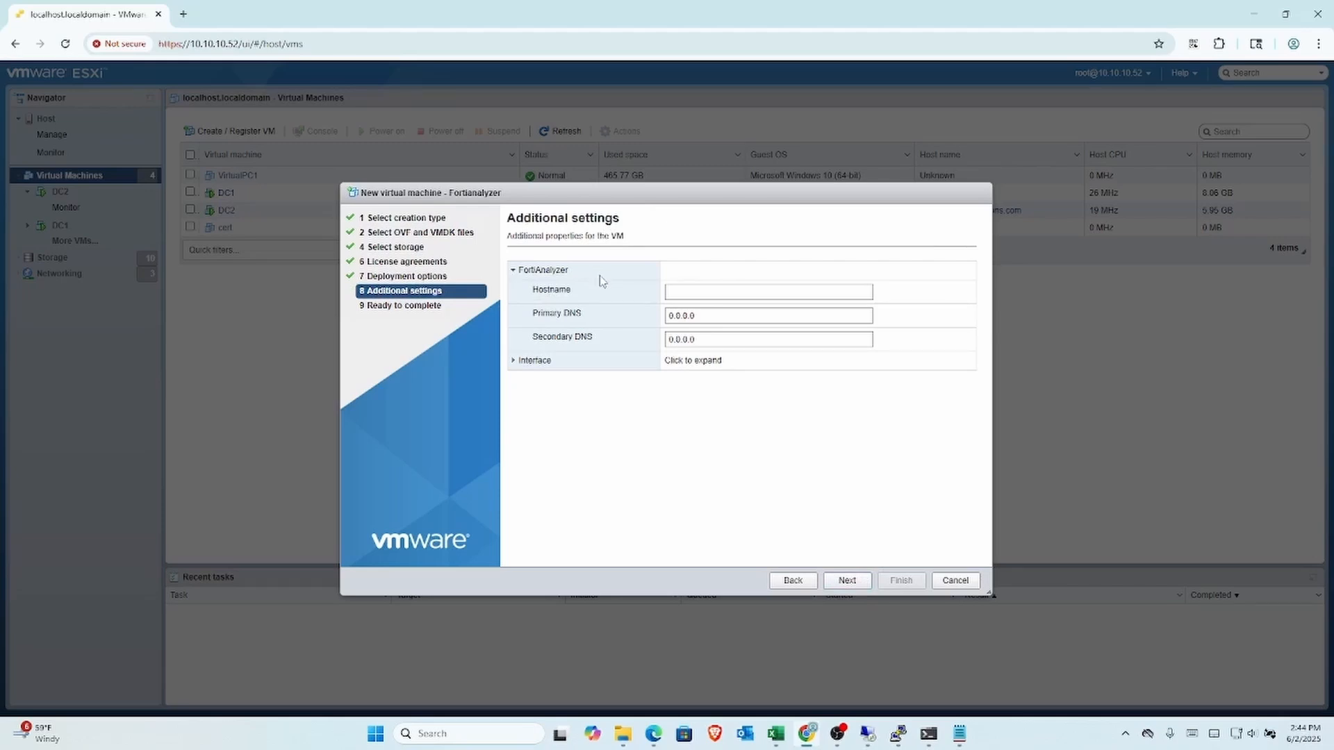
# Step: Enter hostname Fortianalyzer and replace the primary DNS with 10.2.2.10
pyautogui.click(683, 290)
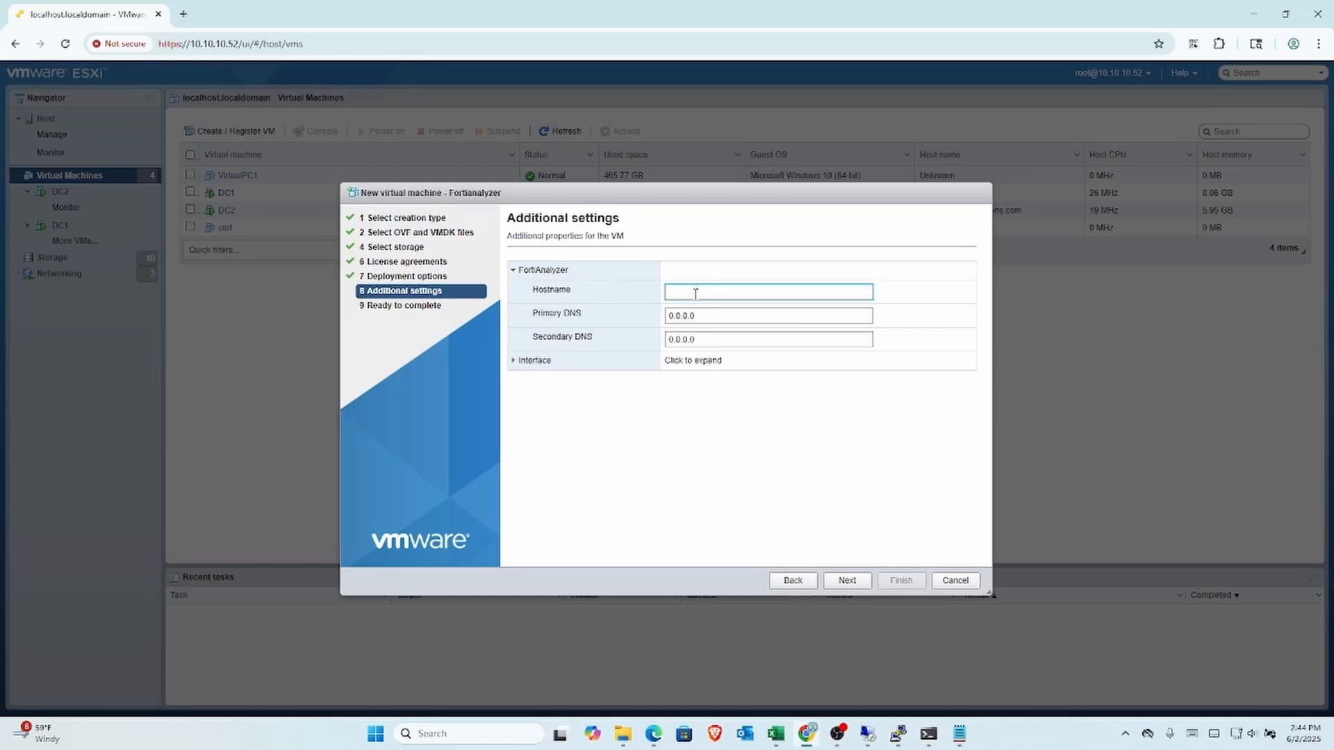
pyautogui.write('Fortianalyzer')
pyautogui.click(733, 316)
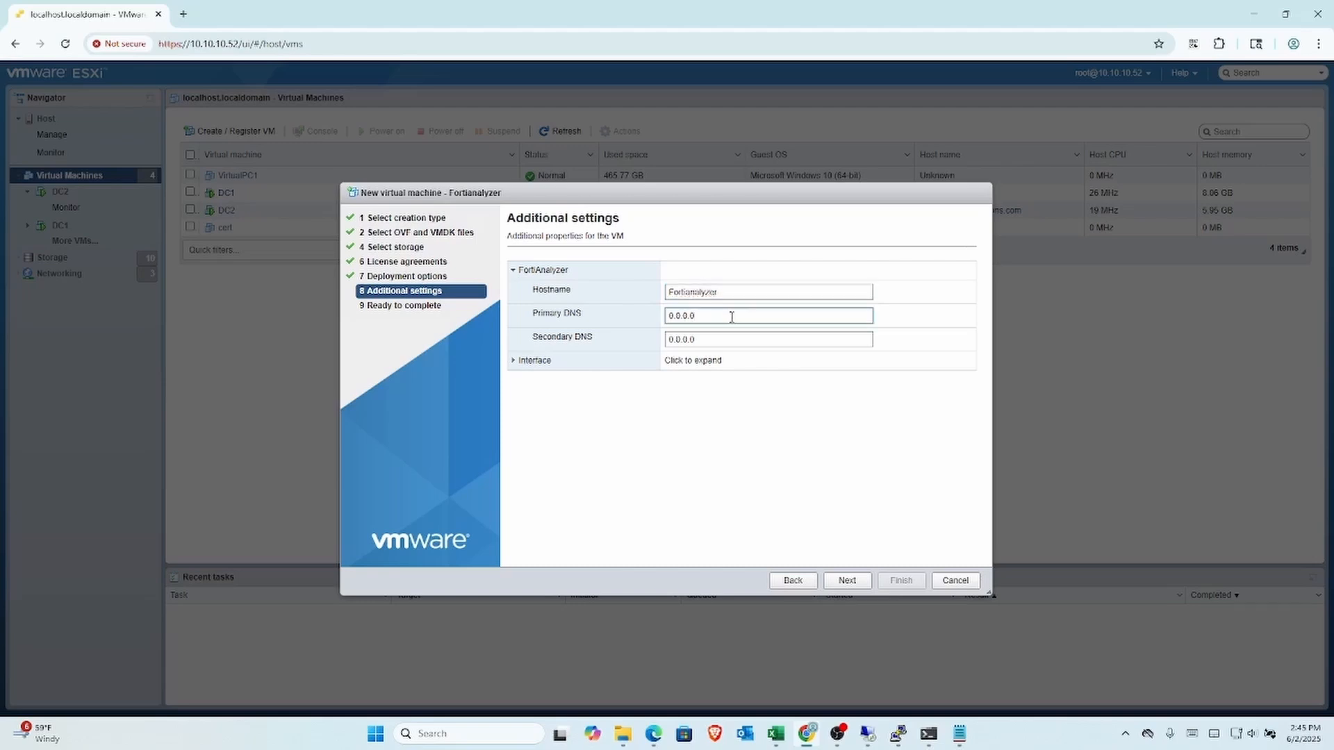
pyautogui.press('BackSpace')
pyautogui.press('BackSpace')
pyautogui.press('BackSpace')
pyautogui.press('BackSpace')
pyautogui.press('BackSpace')
pyautogui.press('BackSpace')
pyautogui.press('BackSpace')
pyautogui.write('10.2.2.10')
# Step: Expand Interface and replace defaults with IP 10.2.2.70, netmask 255.255.255.0, gateway 10.2.2.1
pyautogui.click(611, 365)
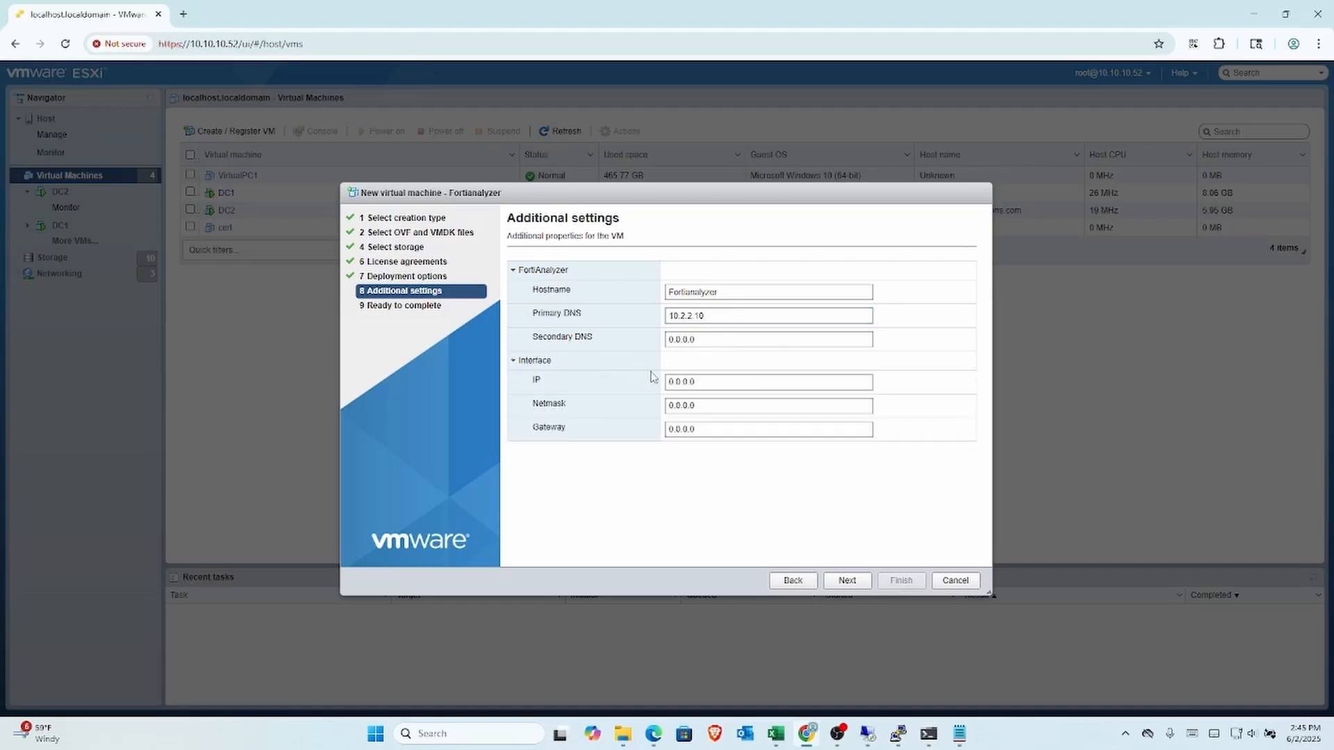
pyautogui.click(732, 383)
pyautogui.moveTo(714, 383); pyautogui.dragTo(646, 382)
pyautogui.press('BackSpace')
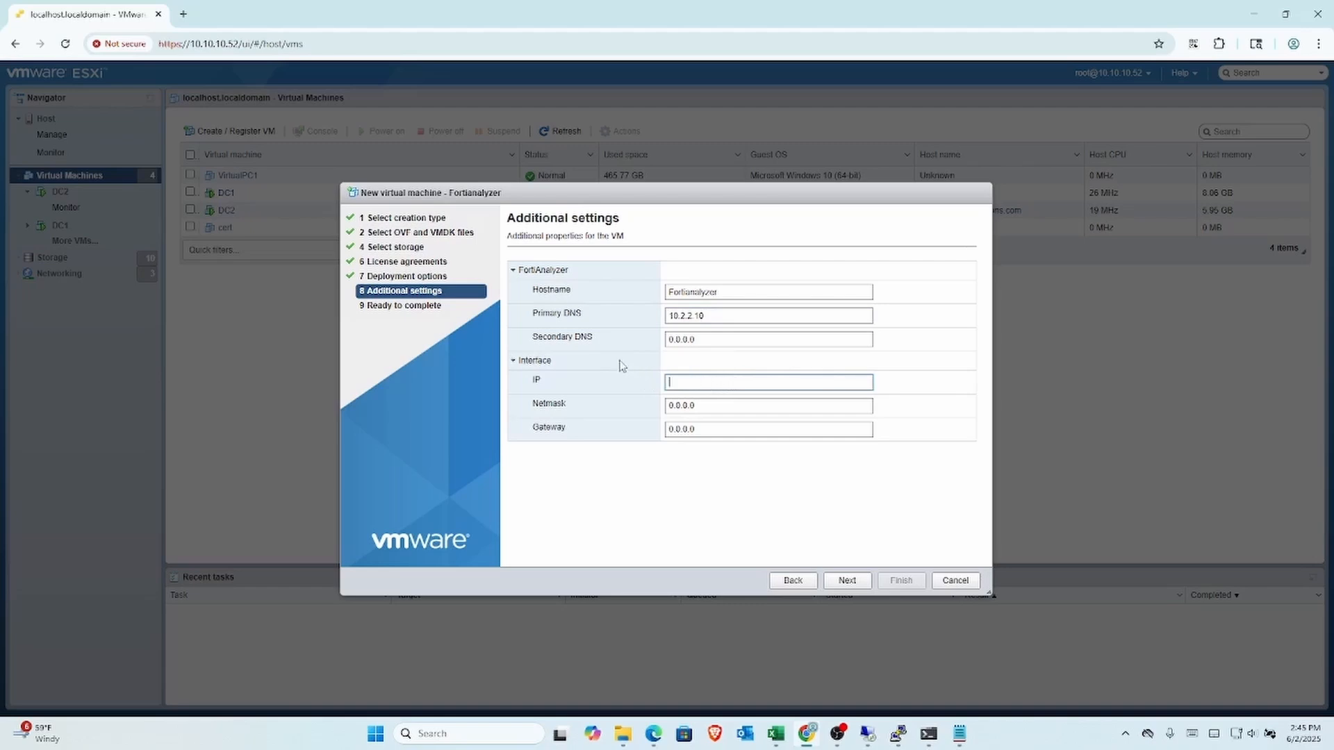
pyautogui.write('10.2.2.70')
pyautogui.click(700, 403)
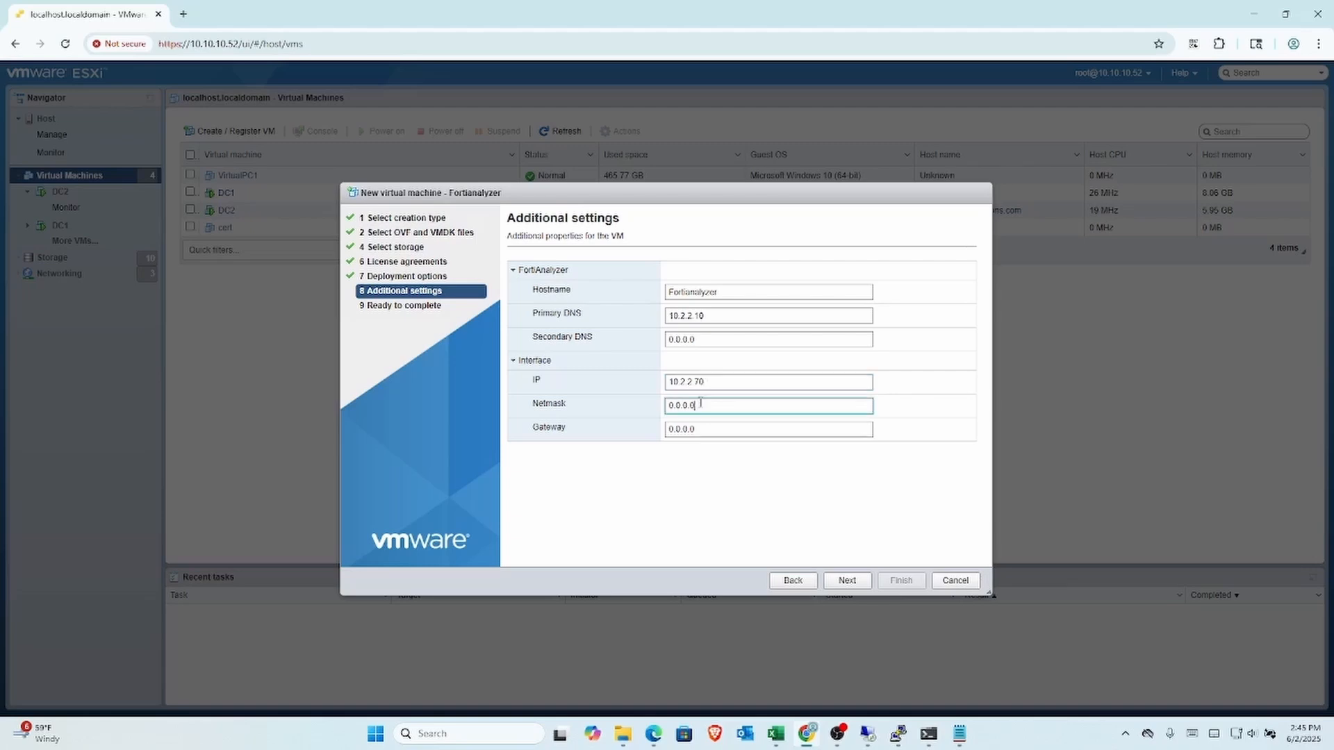
pyautogui.press('BackSpace')
pyautogui.press('BackSpace')
pyautogui.press('BackSpace')
pyautogui.press('BackSpace')
pyautogui.write('255.255.255.0')
pyautogui.click(719, 429)
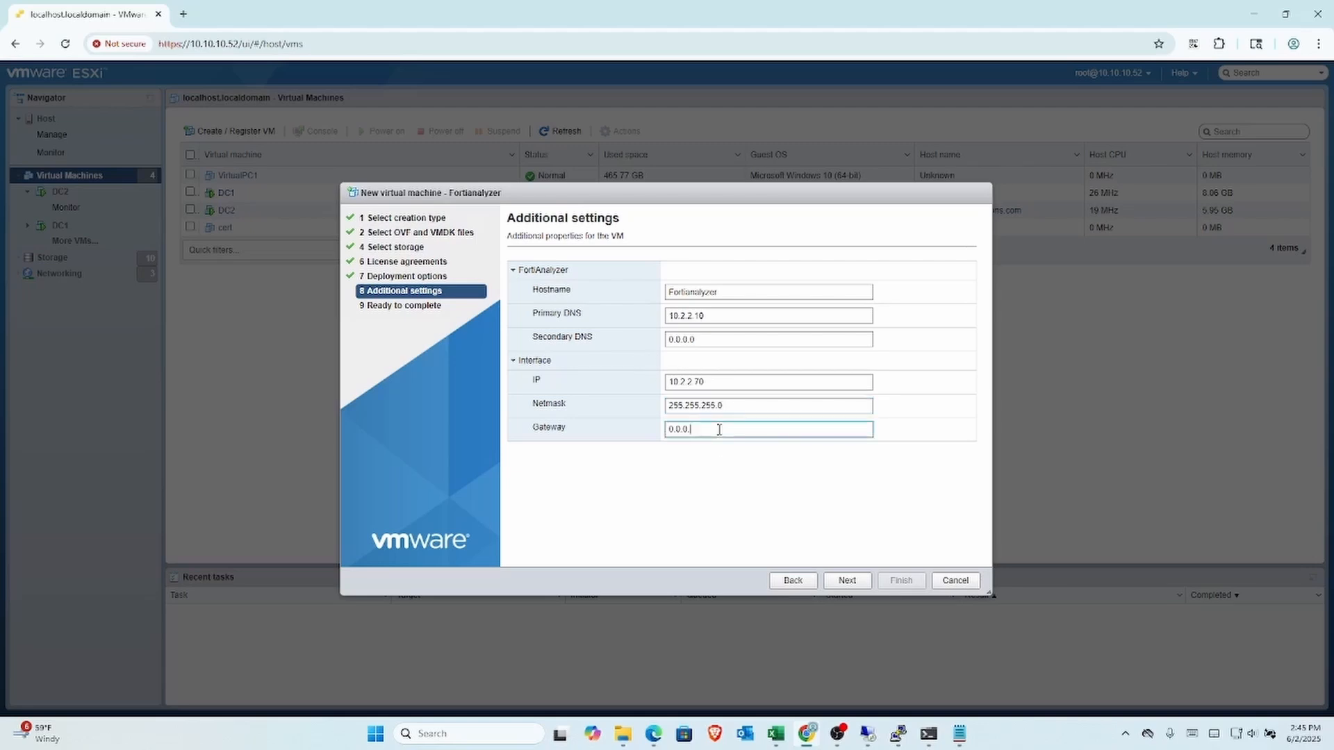
pyautogui.press('BackSpace')
pyautogui.press('BackSpace')
pyautogui.write('10.2.2.1')
# Step: Review the Ready to complete summary and finish deploying the Fortianalyzer VM
pyautogui.click(841, 580)
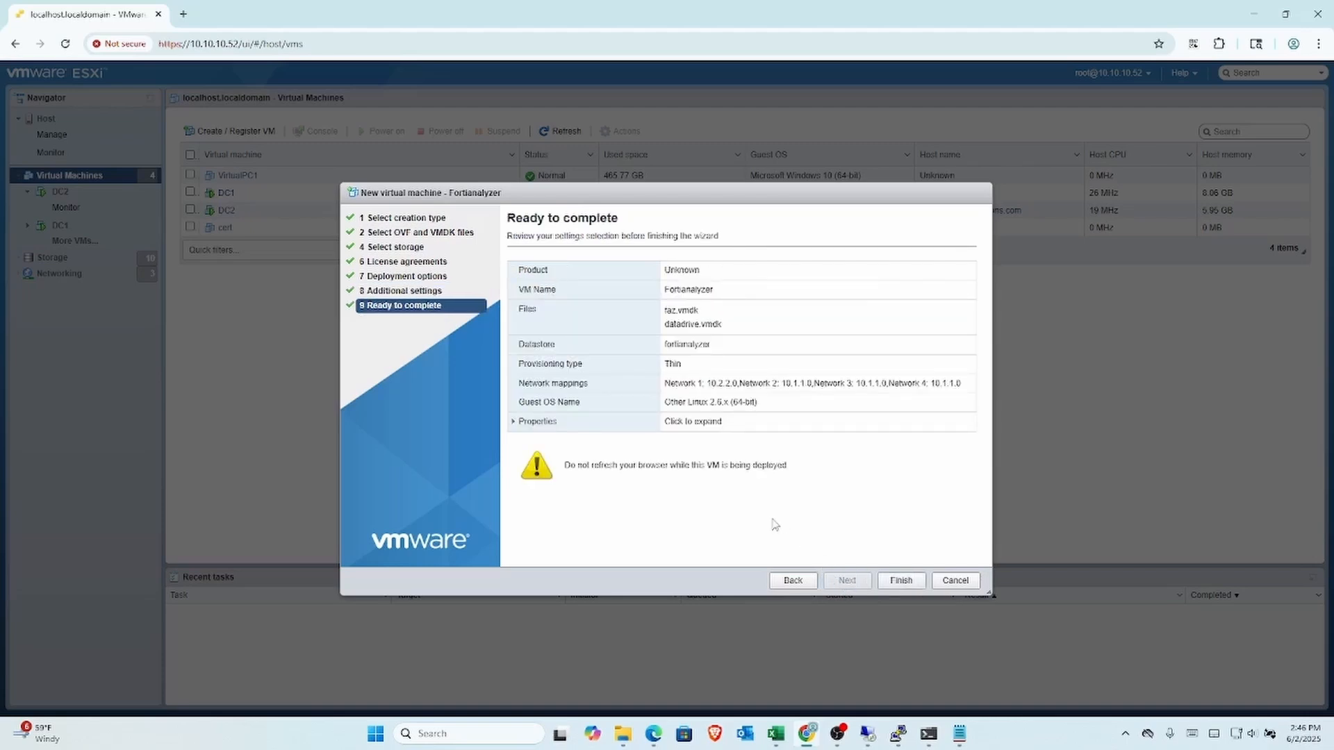
pyautogui.click(883, 581)
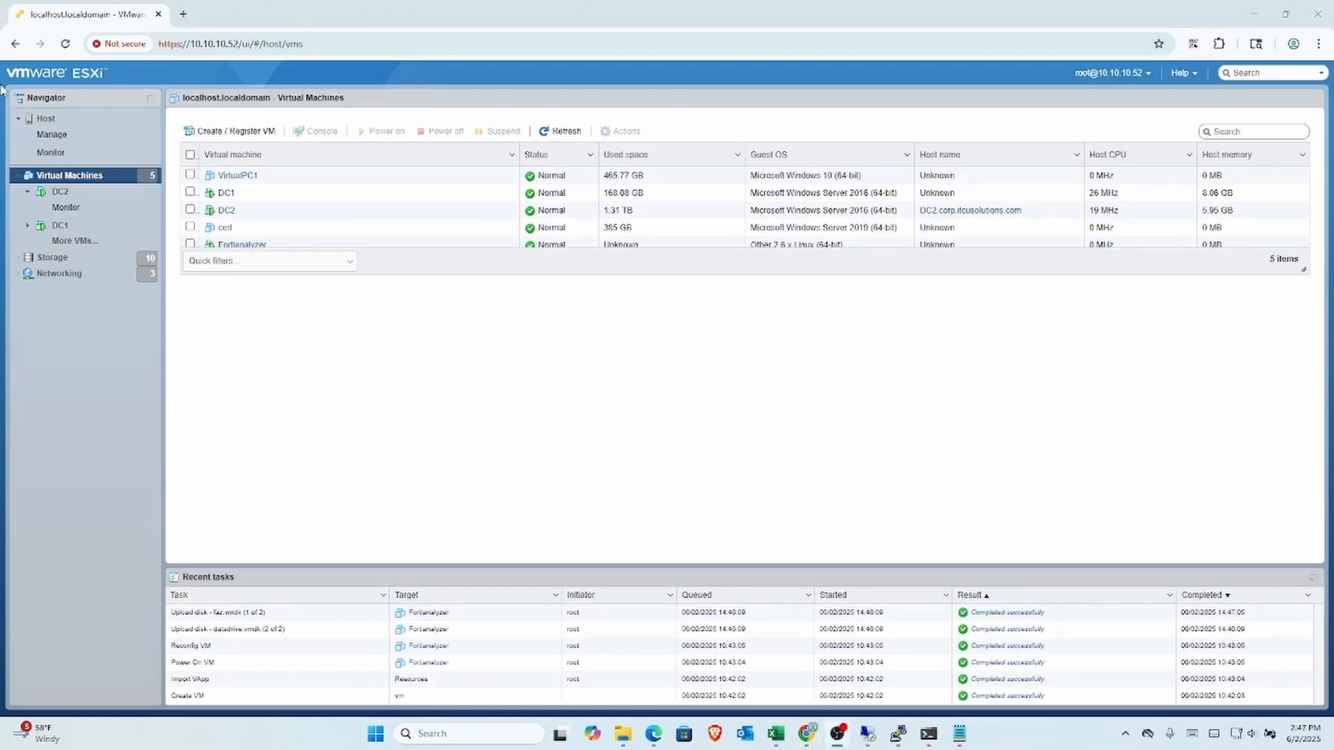
# Step: Select the Fortianalyzer VM and open its web console to watch it boot to login
pyautogui.click(271, 246)
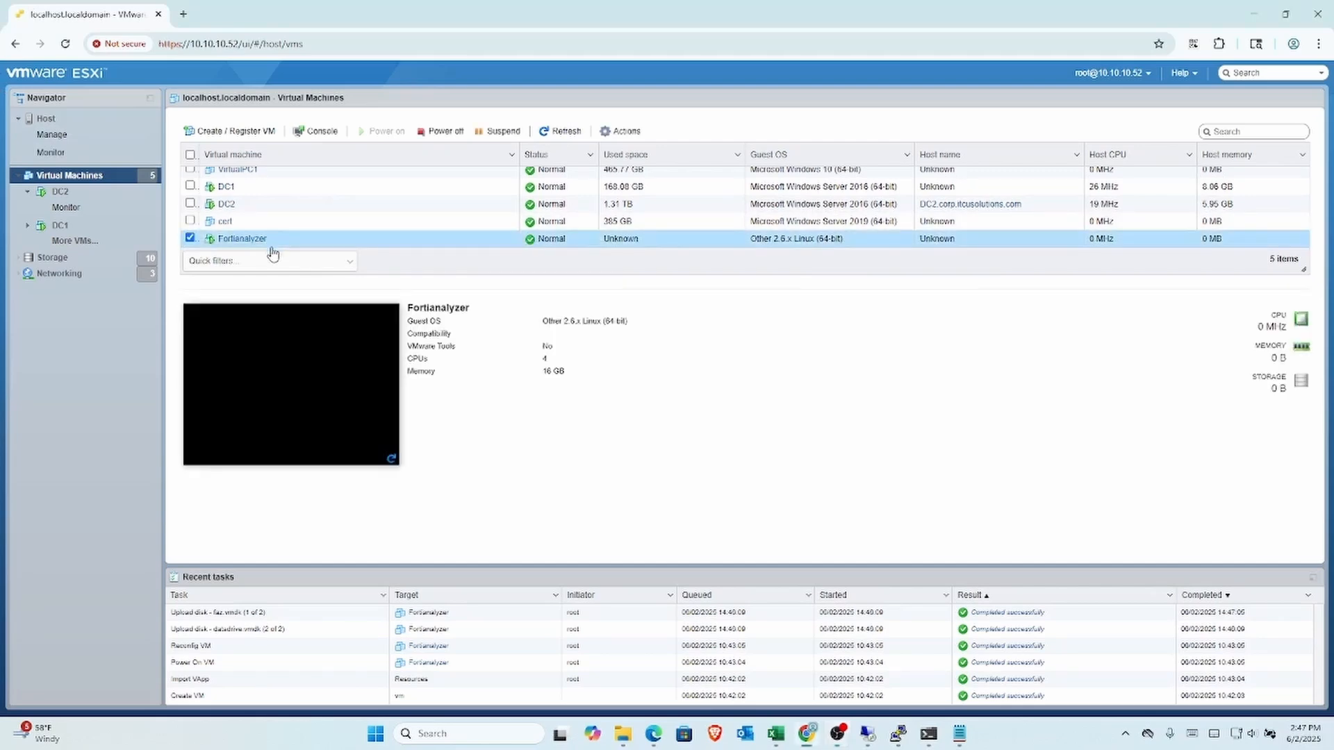
pyautogui.click(294, 362)
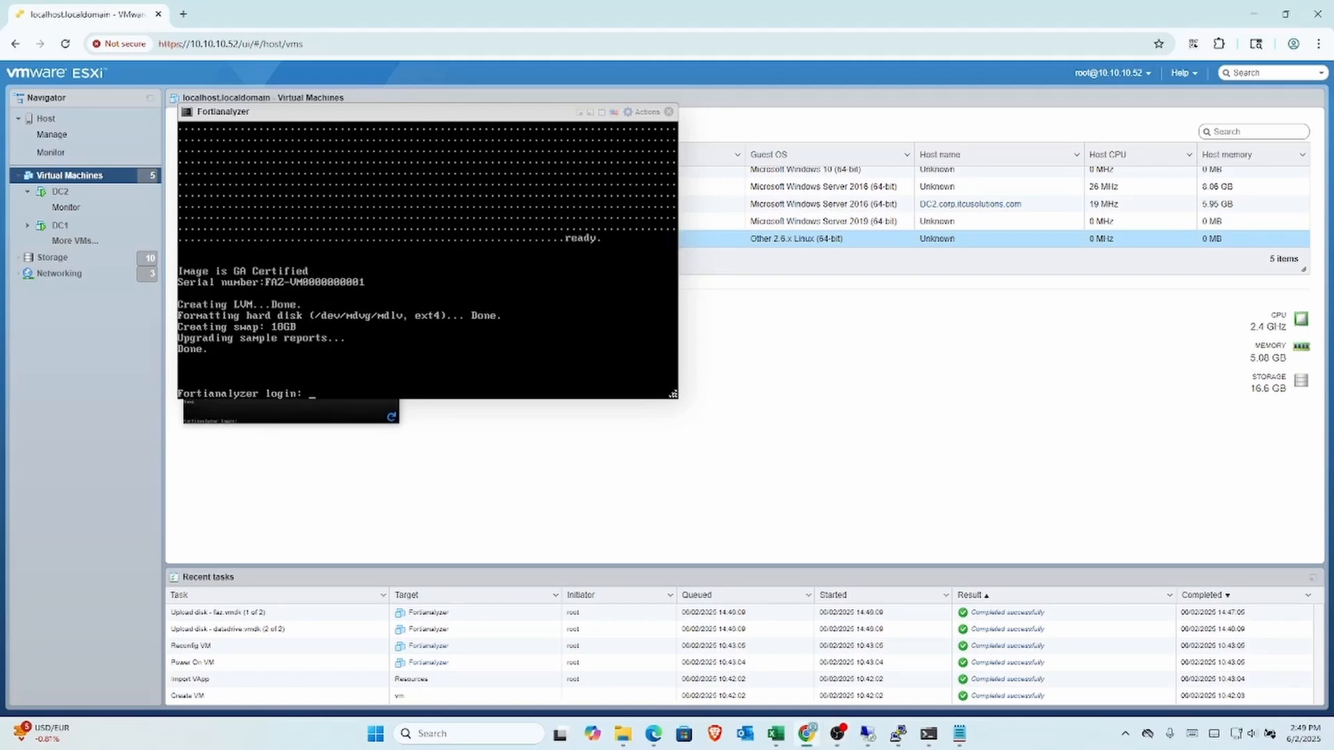
# Step: Log in as admin with a blank password, then set and confirm a new admin password
pyautogui.write('admin')
pyautogui.press('Return')
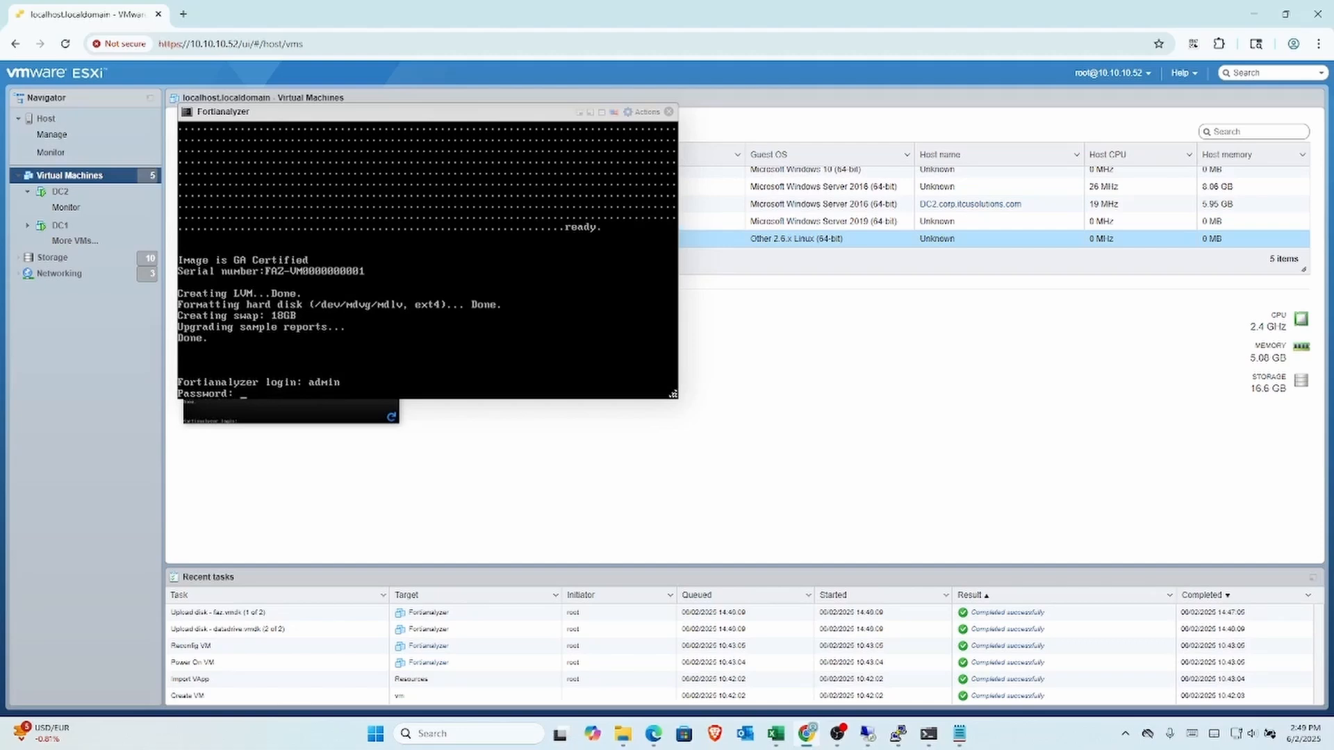
pyautogui.press('Return')
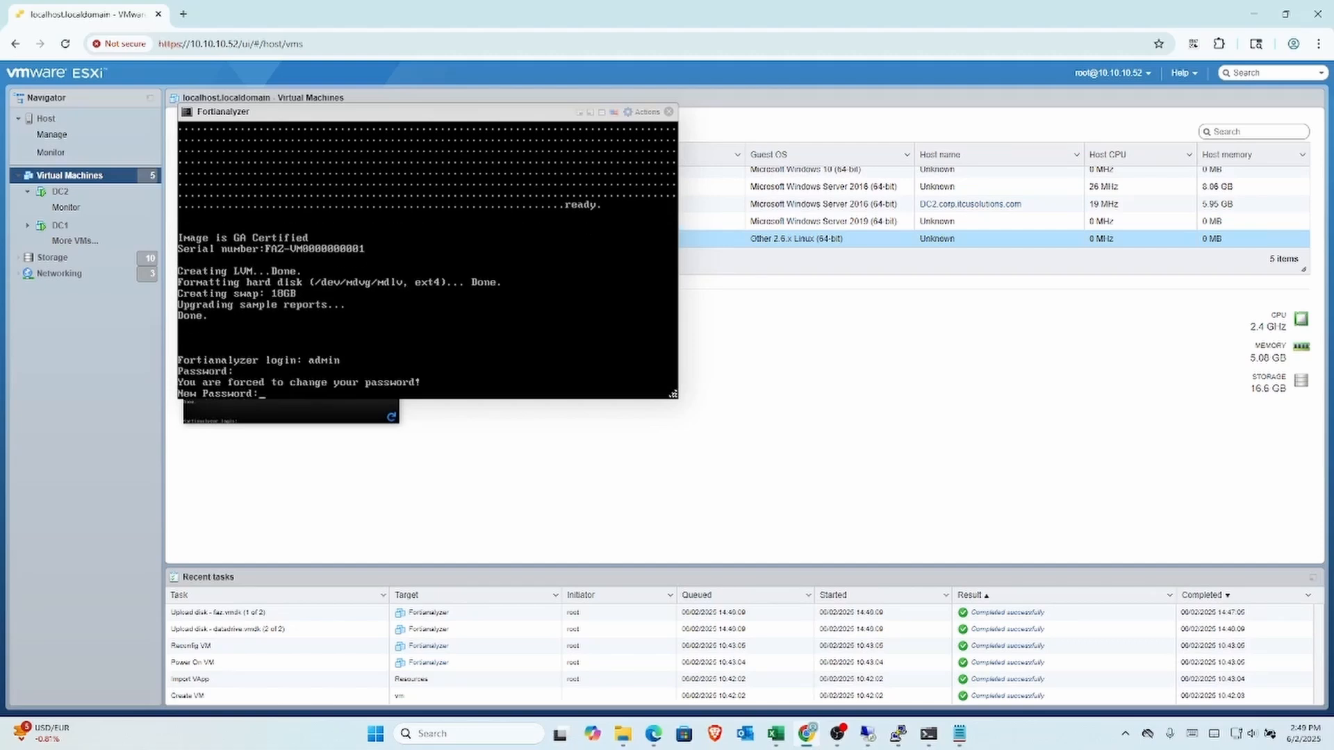
pyautogui.write('*****')
pyautogui.press('Return')
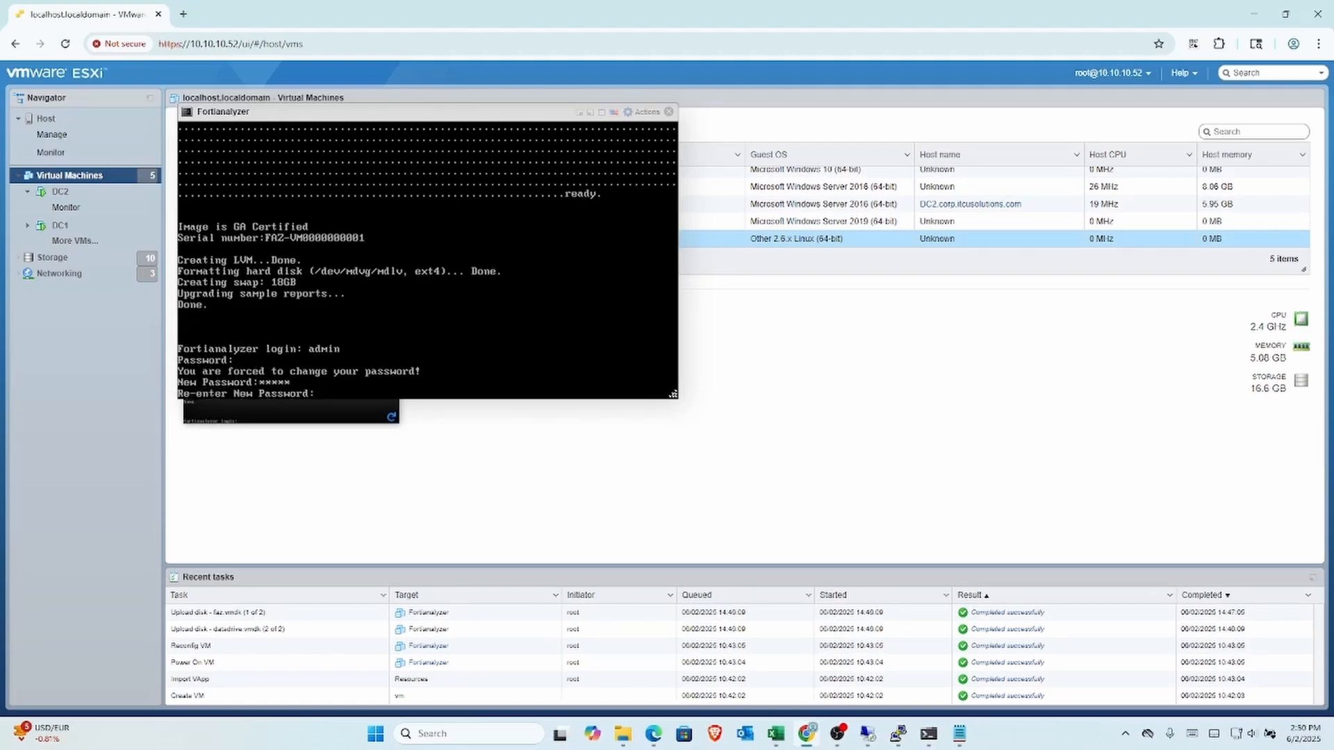
pyautogui.write('*****')
pyautogui.press('Return')
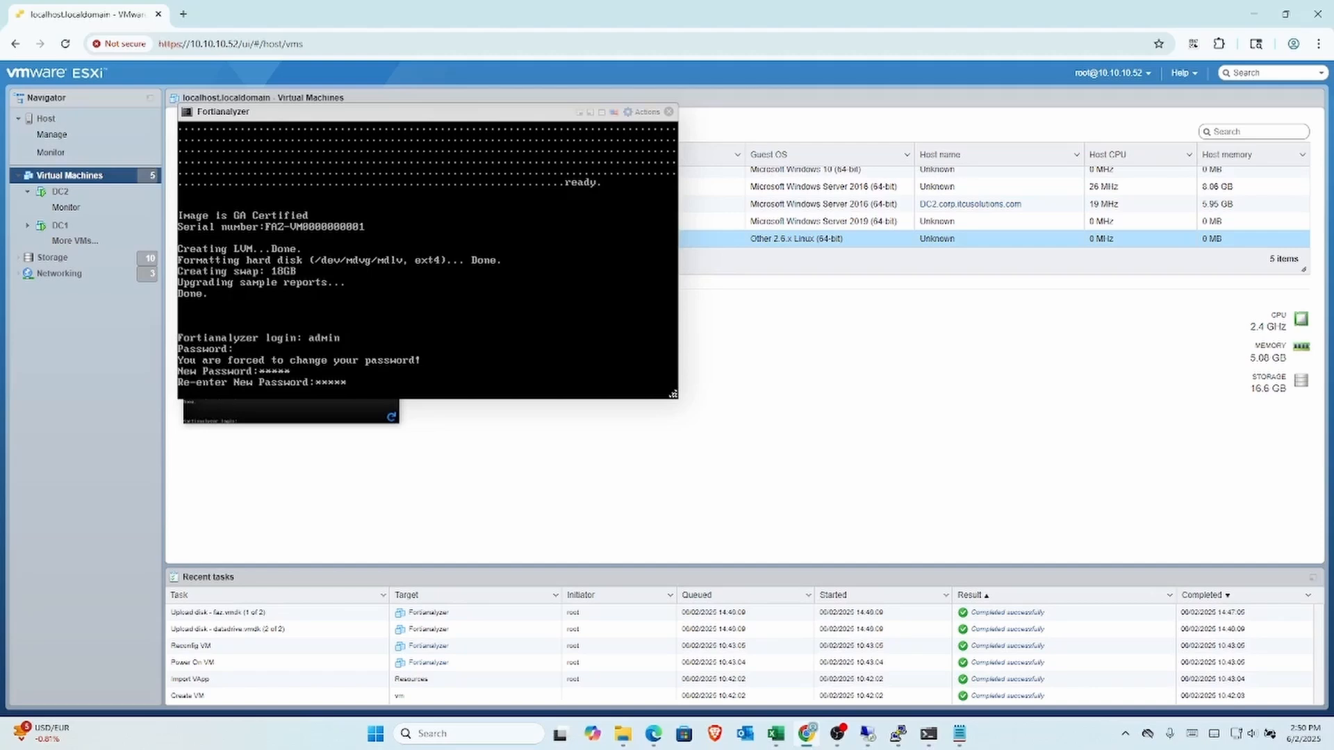
pyautogui.press('Return')
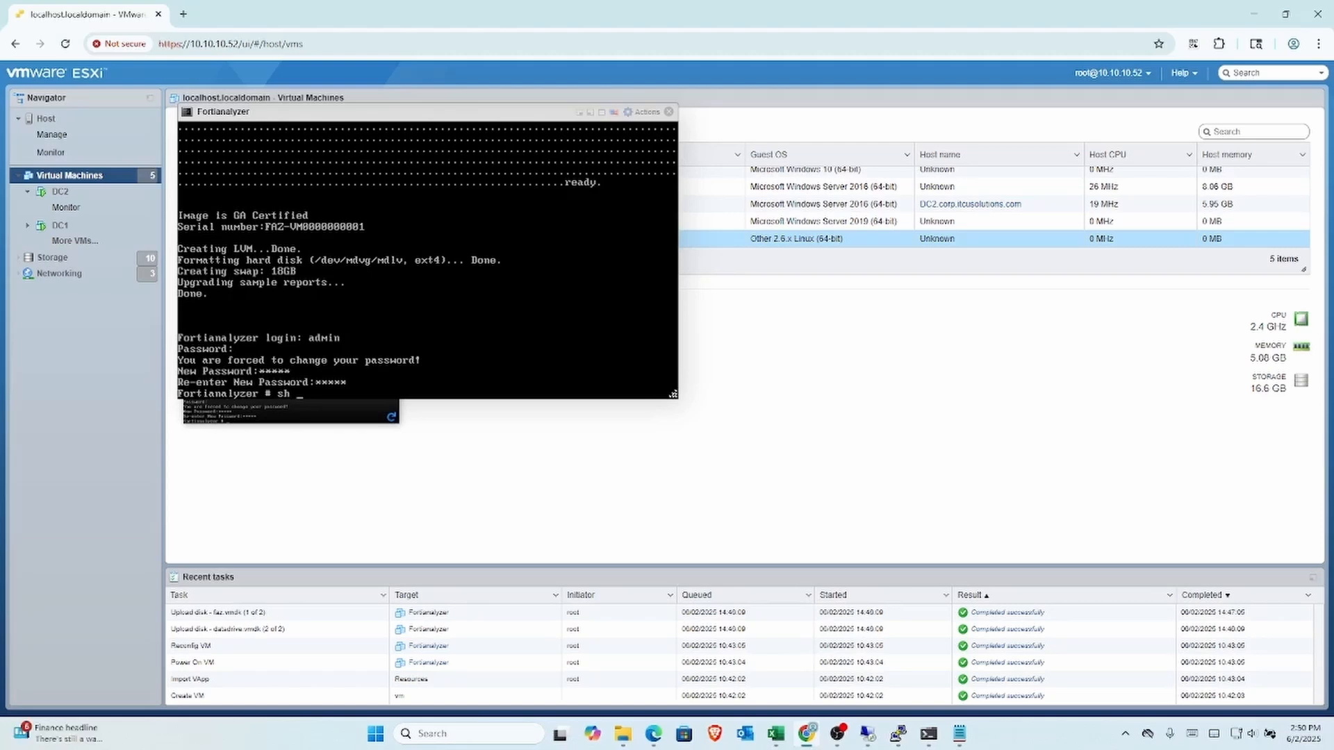
# Step: Run 'sh sys interface' to list the interfaces, showing port1 at 10.2.2.70 / 255.255.255.0
pyautogui.write('sys interface')
pyautogui.press('Return')
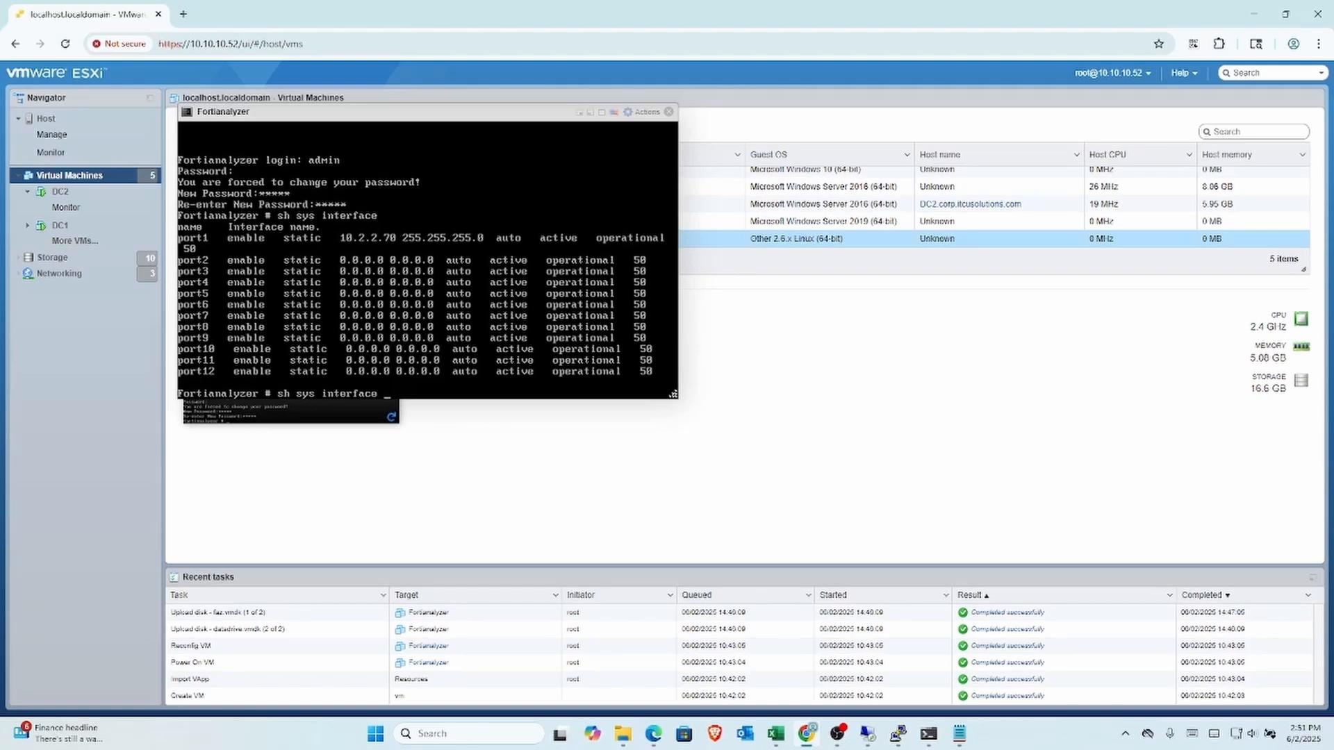
pyautogui.press('Return')
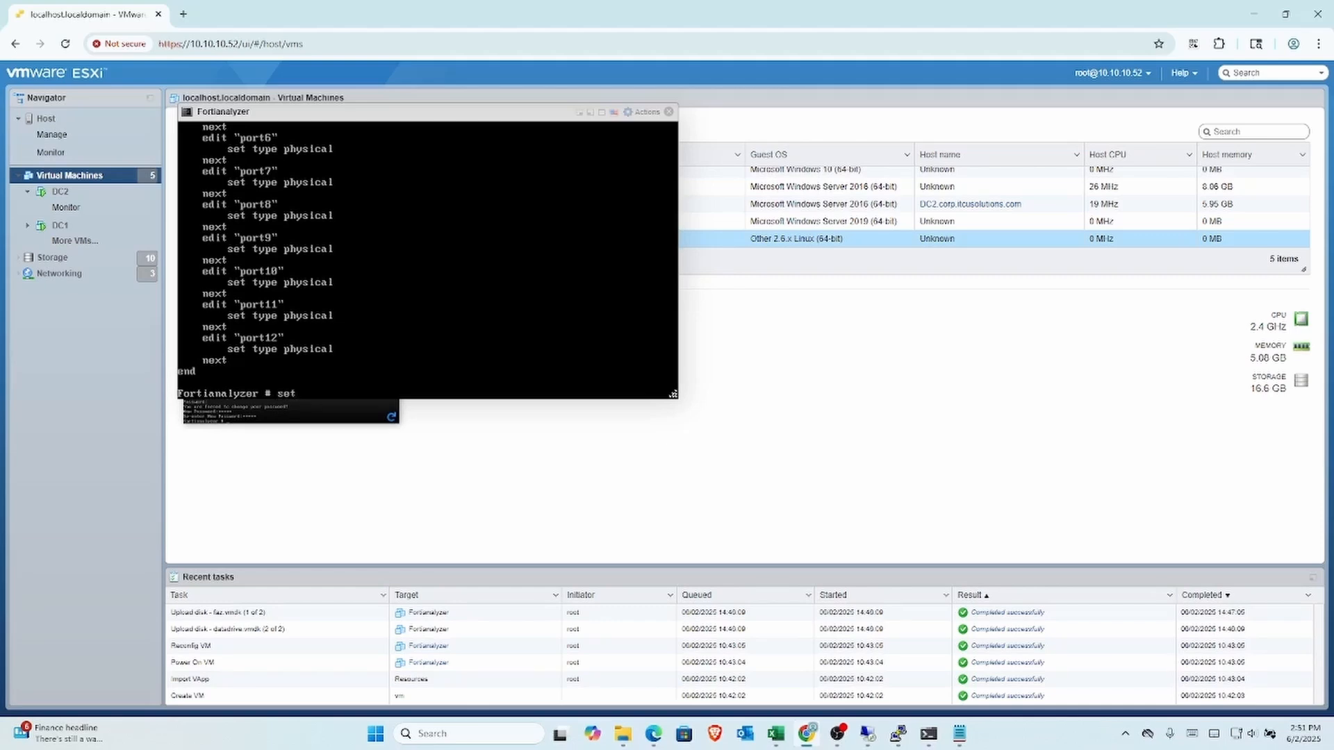
# Step: Enable ADOMs with 'config sys global', 'set adom-status enable' and 'end'
pyautogui.write('ys global')
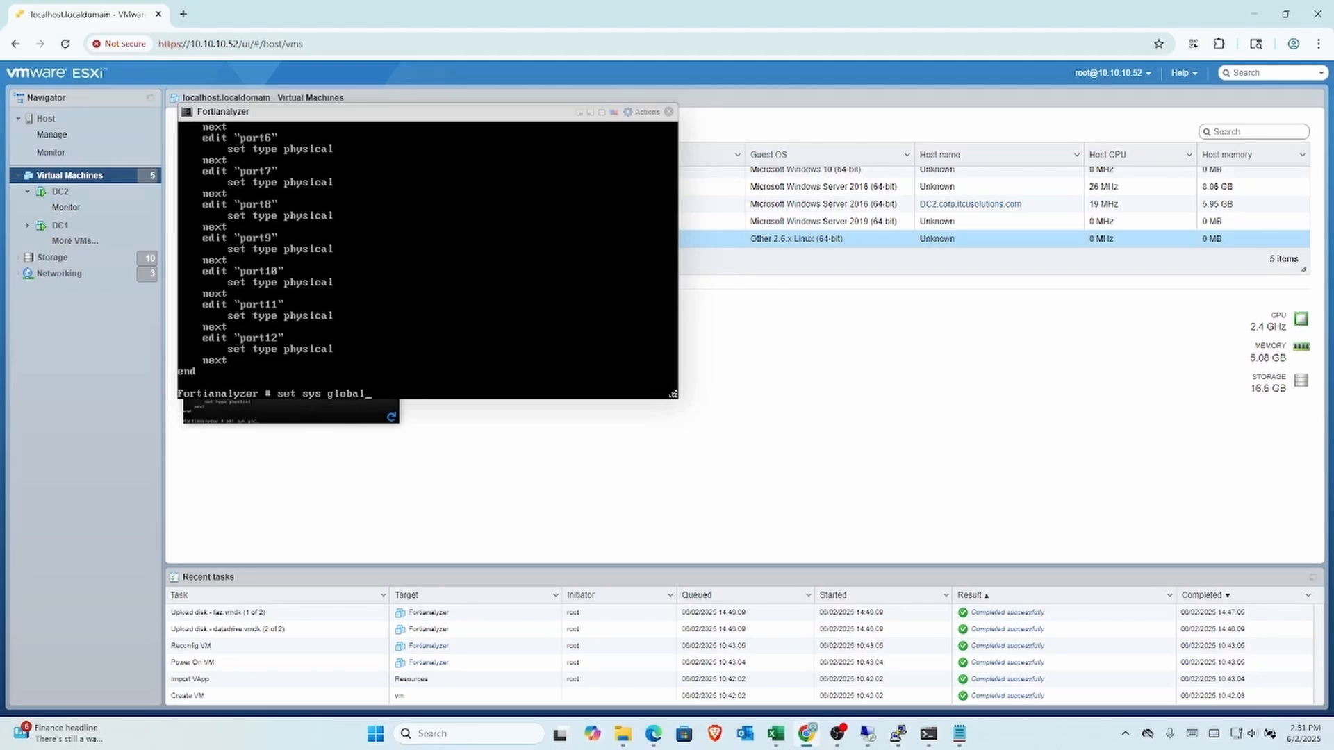
pyautogui.press('Return')
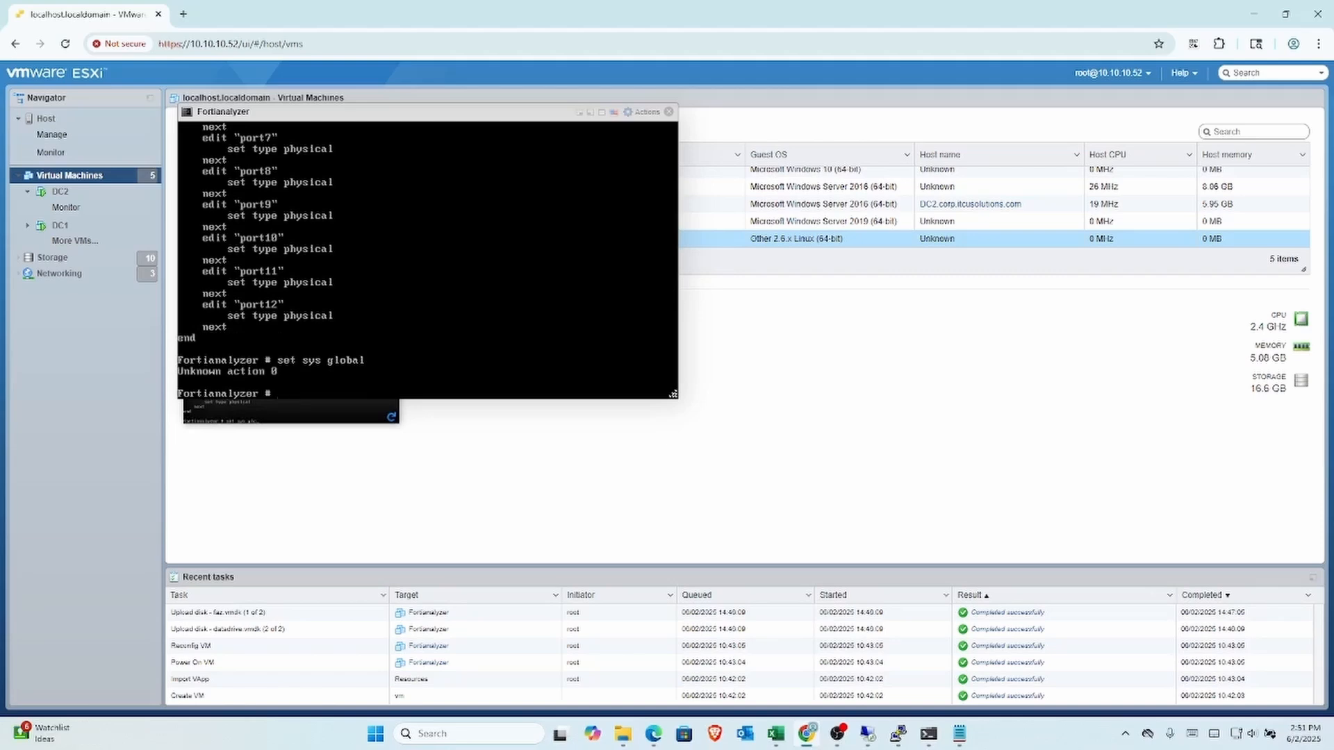
pyautogui.write('config sys global')
pyautogui.press('Return')
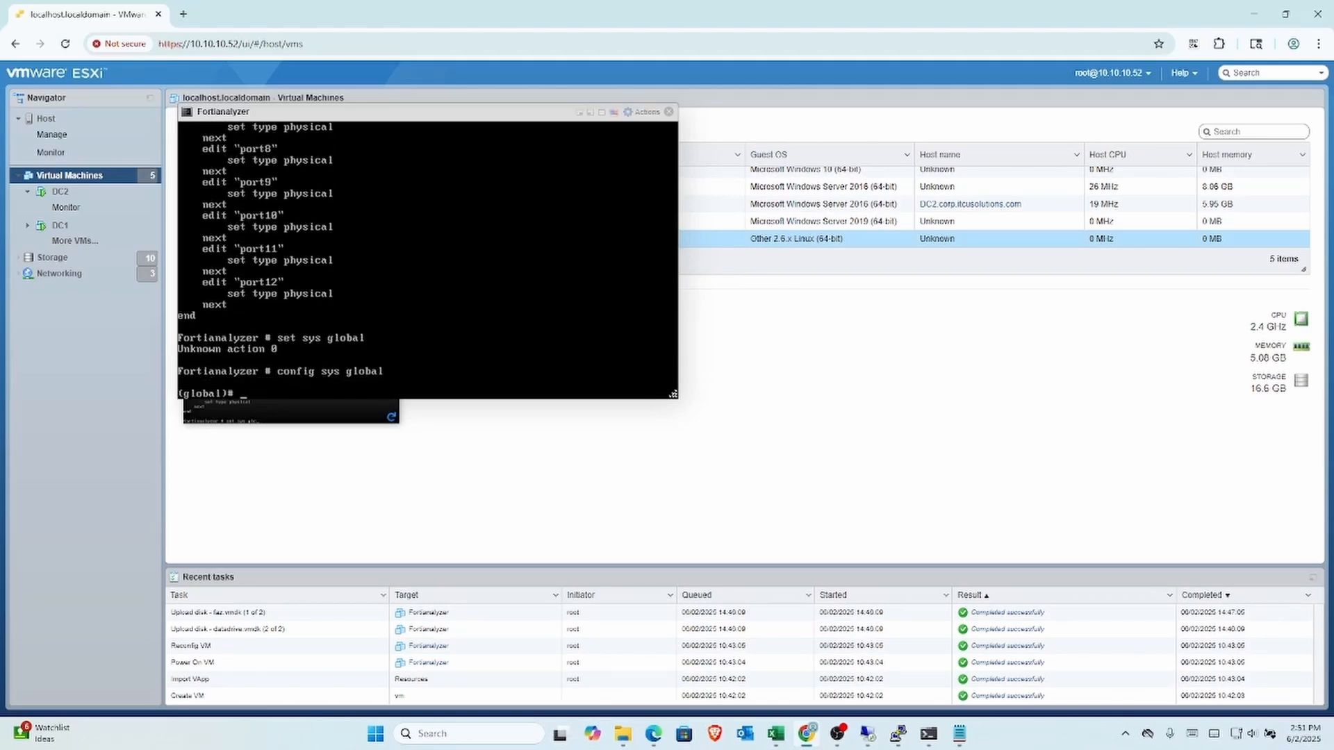
pyautogui.write('set adom-s')
pyautogui.write('tatus enable')
pyautogui.press('Return')
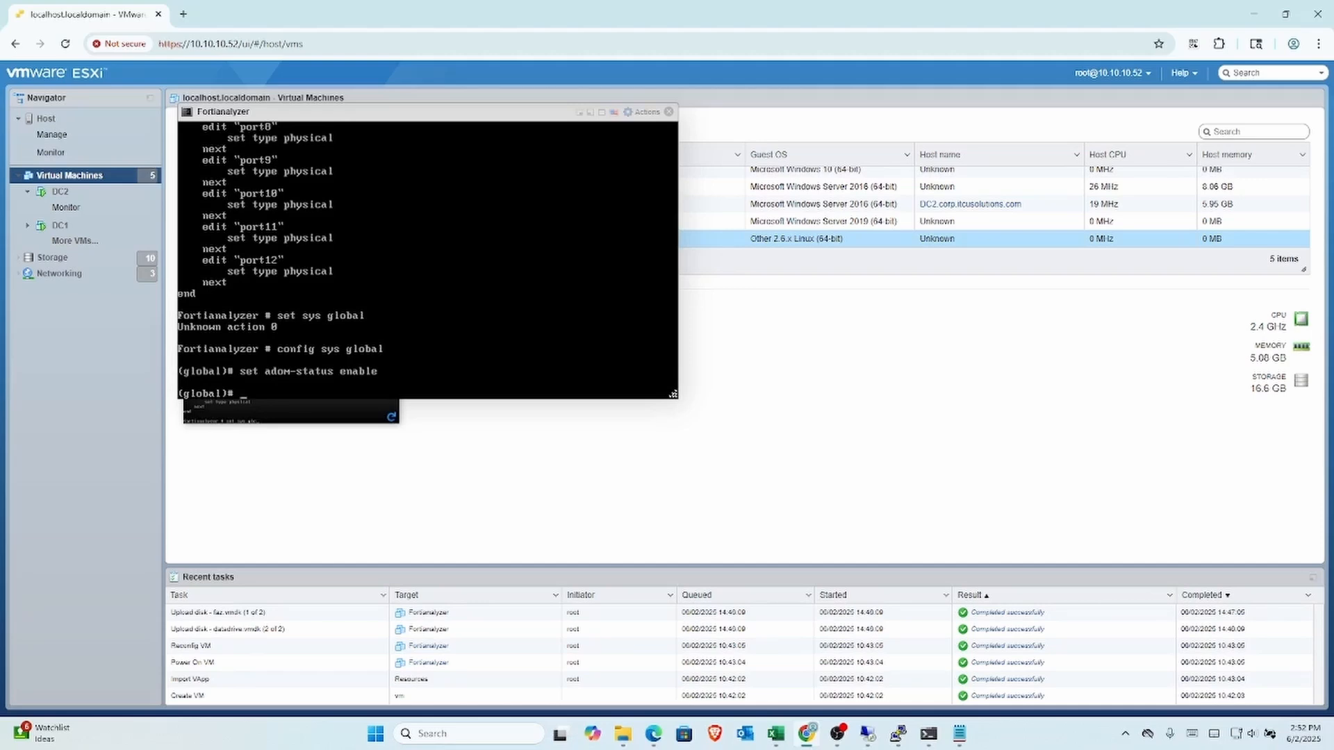
pyautogui.write('end')
pyautogui.press('Return')
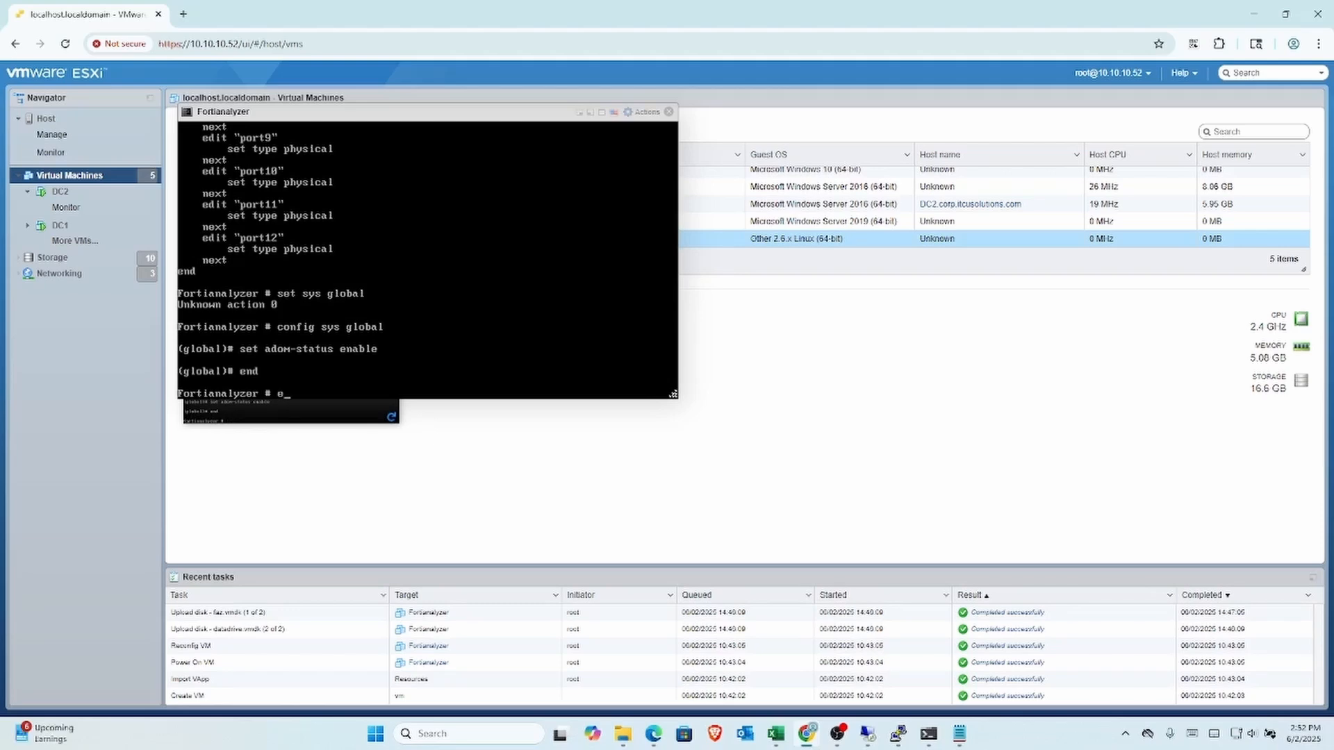
# Step: Reboot FortiAnalyzer with 'exe reboot', confirming with y
pyautogui.write('e reboot')
pyautogui.press('Return')
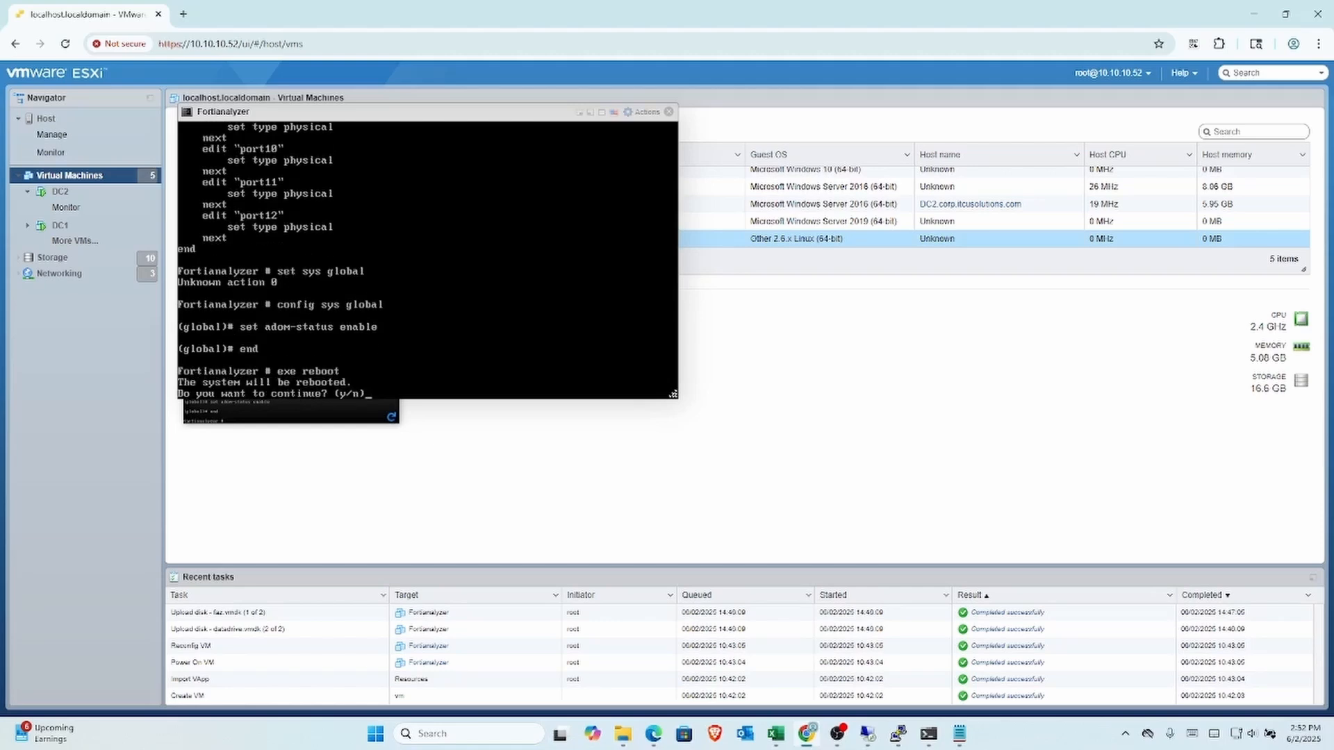
pyautogui.write('y')
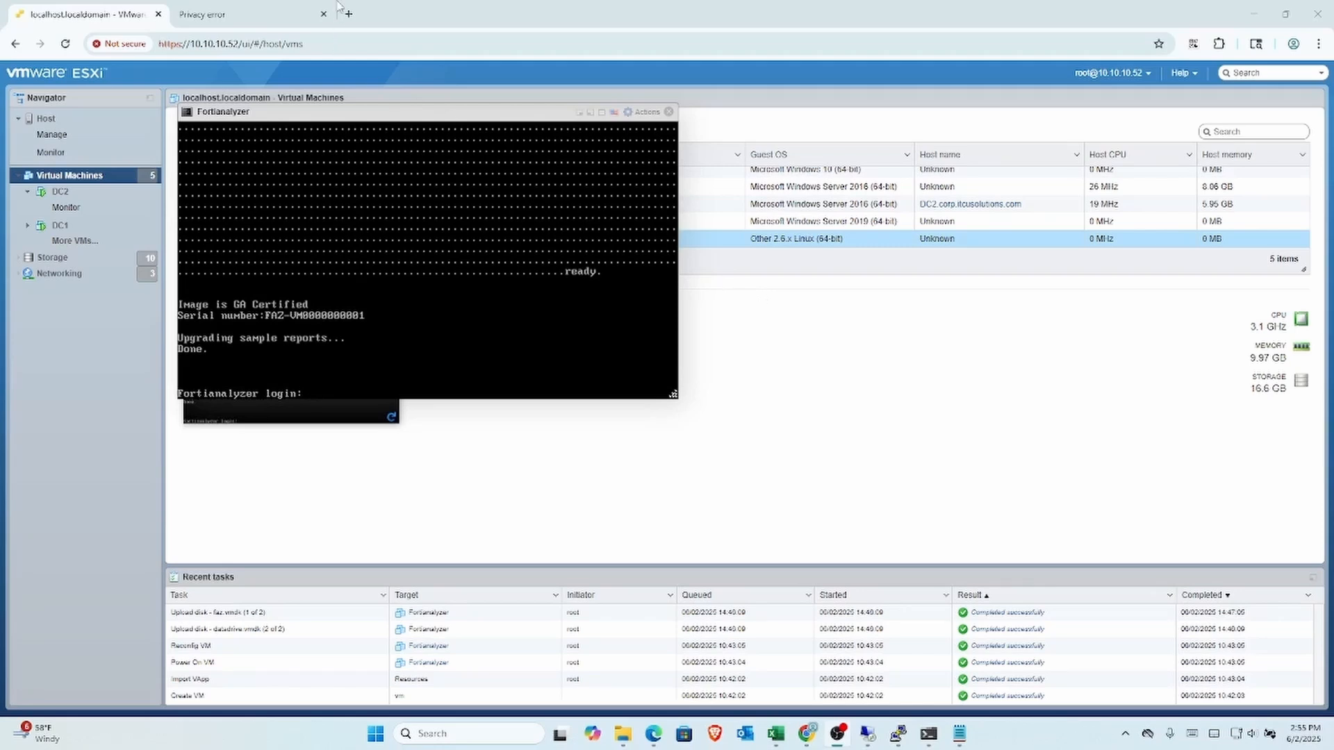
# Step: On the 10.2.2.70 Privacy error tab, proceed past the certificate warning via Advanced
pyautogui.click(254, 14)
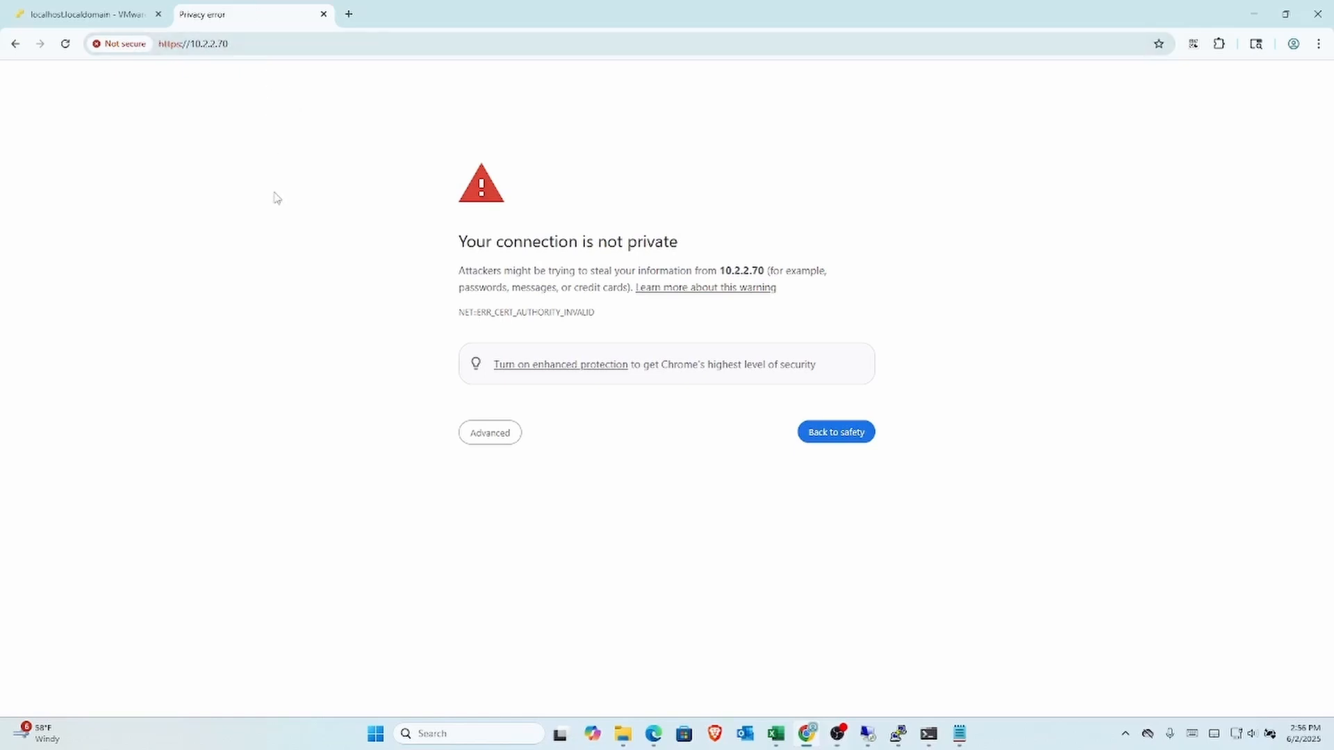
pyautogui.click(470, 436)
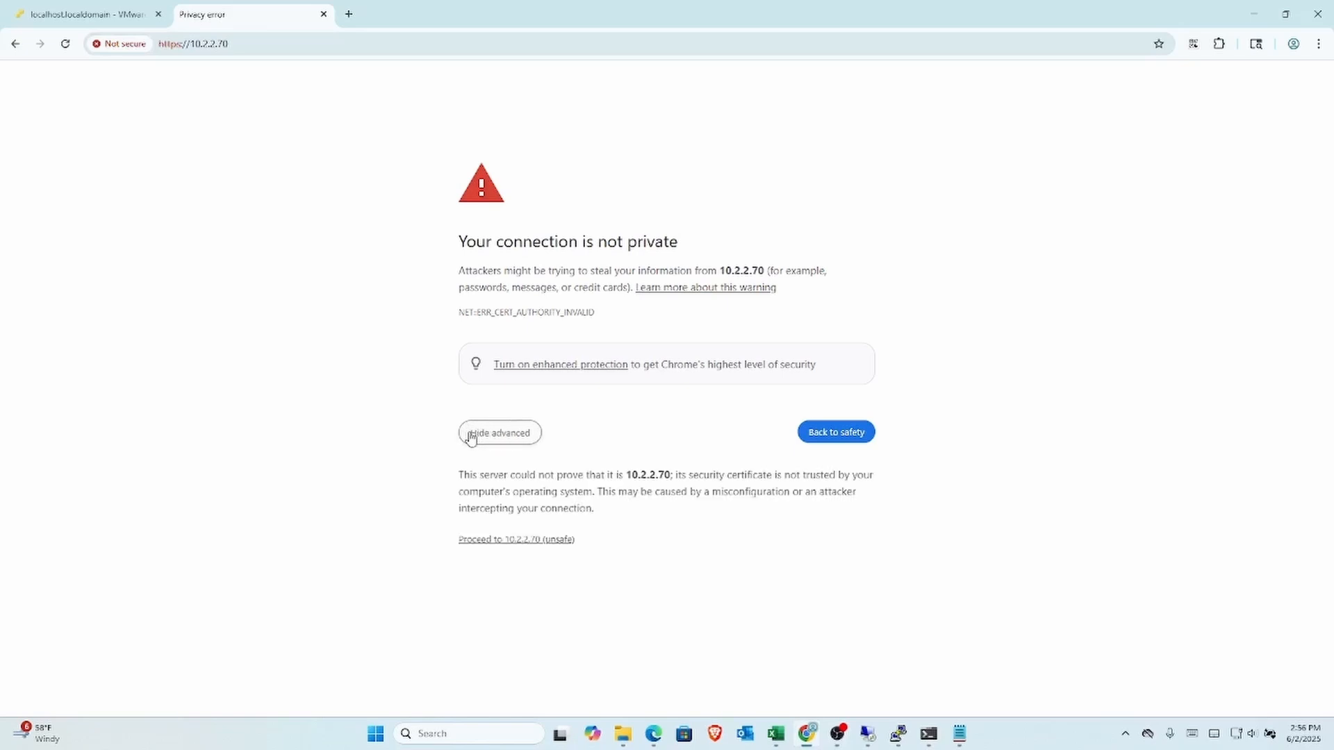
pyautogui.click(492, 542)
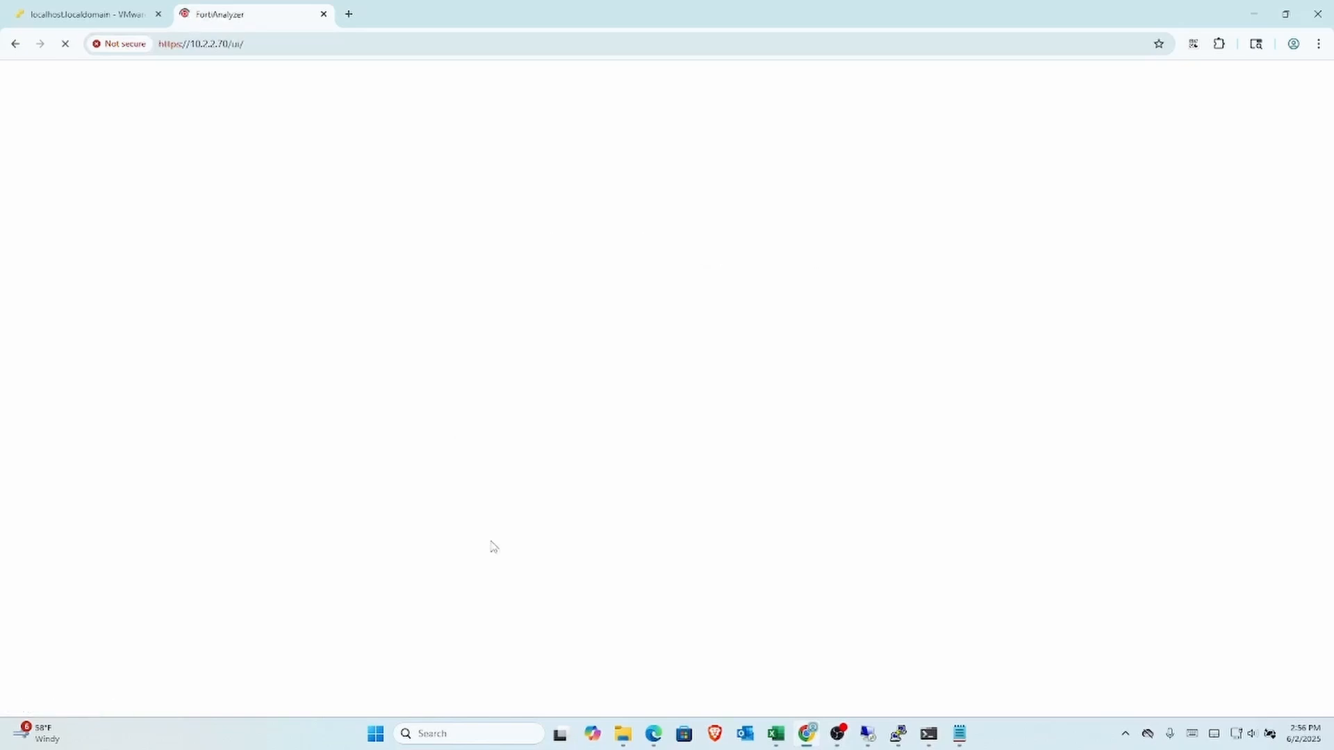